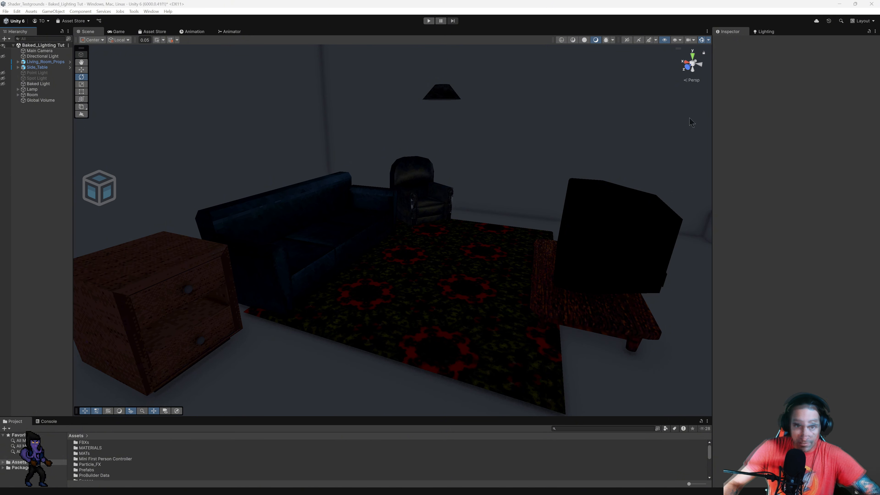
pyautogui.click(492, 172)
pyautogui.click(36, 212)
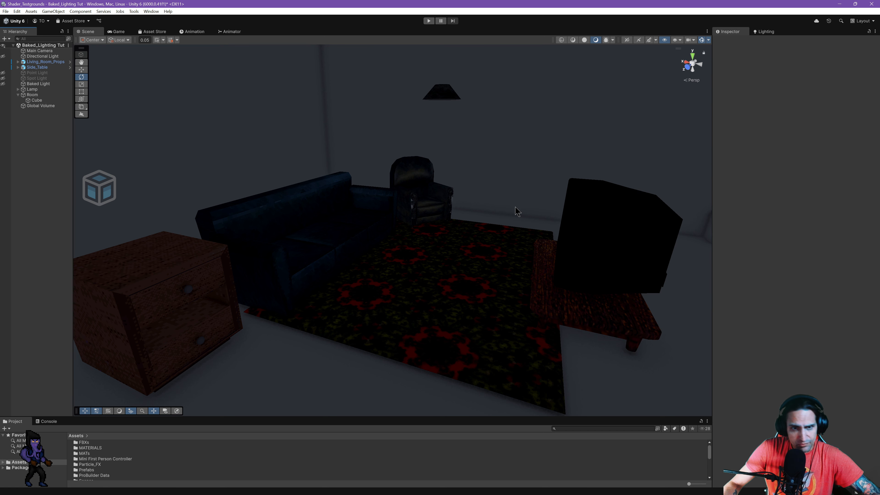
pyautogui.keyDown('alt'); pyautogui.moveTo(517, 210); pyautogui.dragTo(489, 172); pyautogui.keyUp('alt')
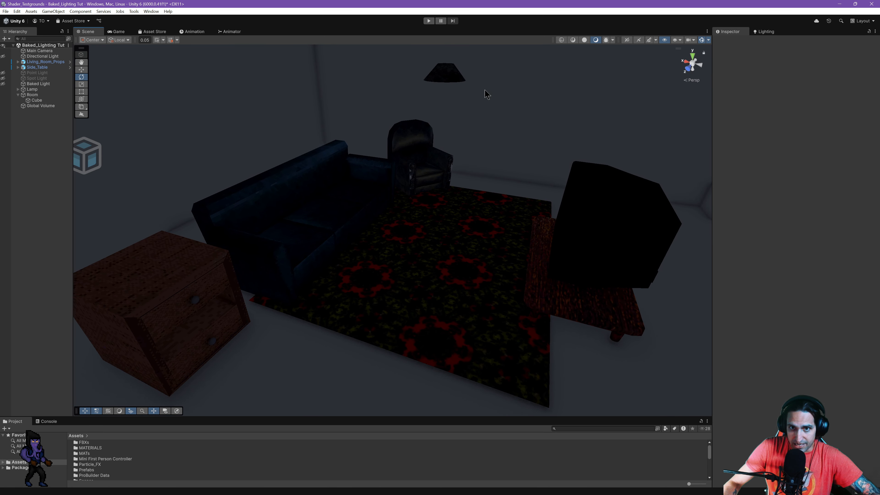
pyautogui.keyDown('alt'); pyautogui.moveTo(486, 93); pyautogui.dragTo(478, 182); pyautogui.keyUp('alt')
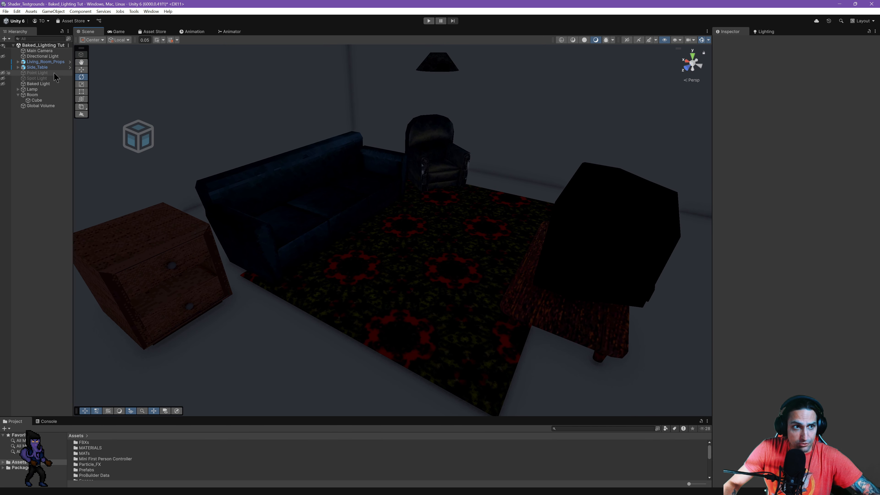
# - Enable the Directional Light's Light component, examine how it lights the furniture and room, and disable it again
pyautogui.click(45, 56)
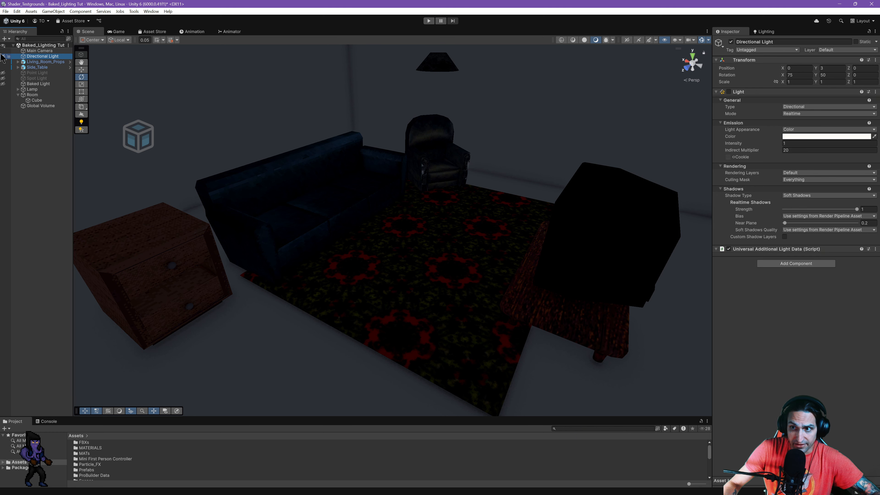
pyautogui.click(729, 92)
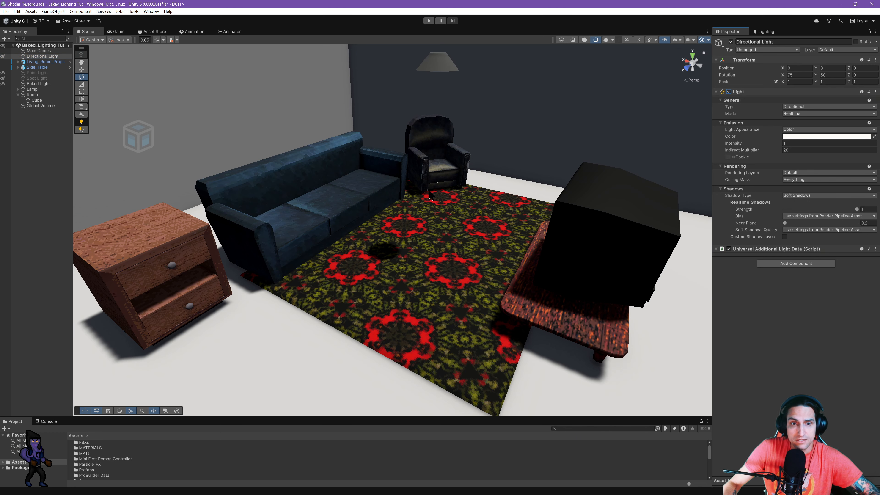
pyautogui.keyDown('alt'); pyautogui.moveTo(429, 190); pyautogui.dragTo(539, 226); pyautogui.keyUp('alt')
pyautogui.moveTo(430, 238); pyautogui.dragTo(388, 231, button='middle')
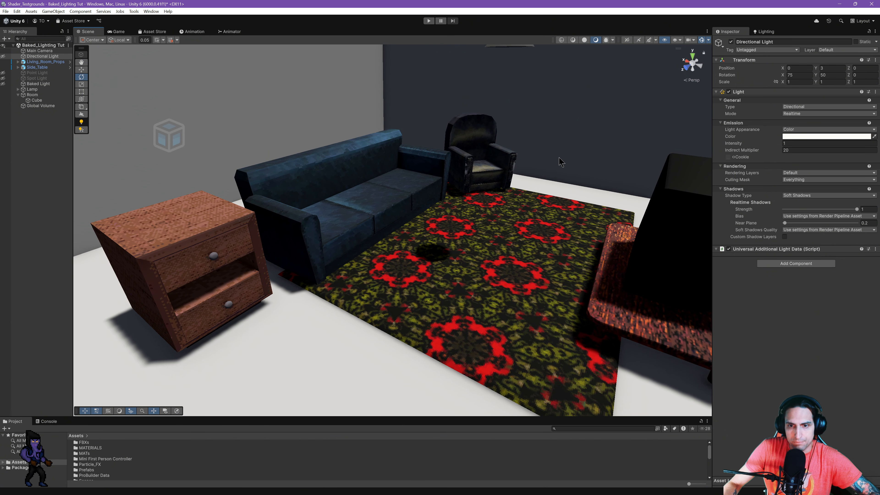
pyautogui.keyDown('alt'); pyautogui.moveTo(528, 262); pyautogui.dragTo(455, 175); pyautogui.keyUp('alt')
pyautogui.scroll(-5, 459, 205)
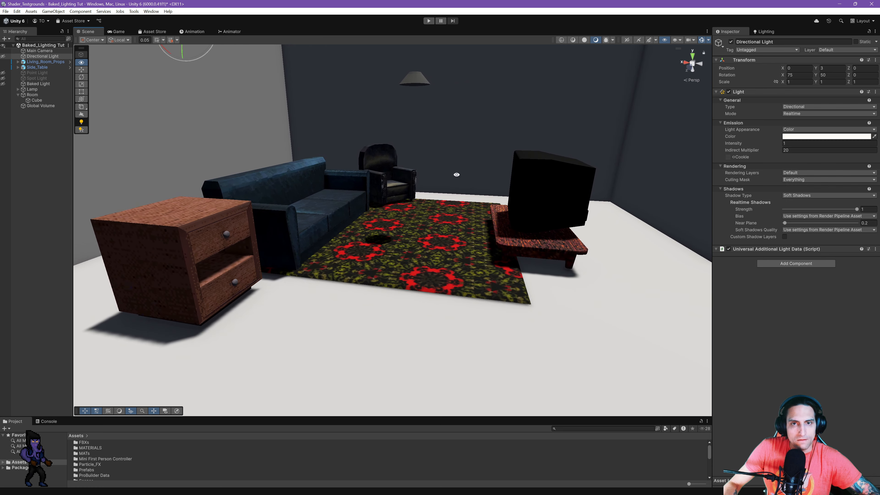
pyautogui.click(728, 92)
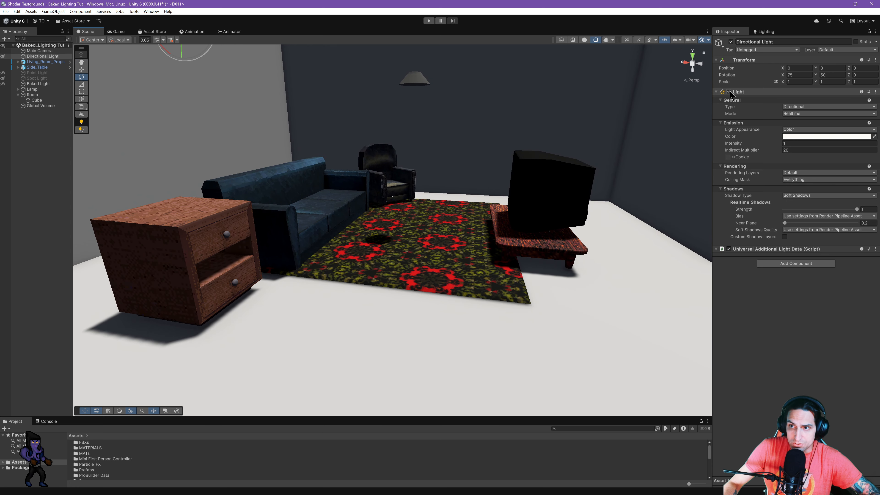
# - Activate the Point Light object and leave its Light component enabled
pyautogui.click(37, 73)
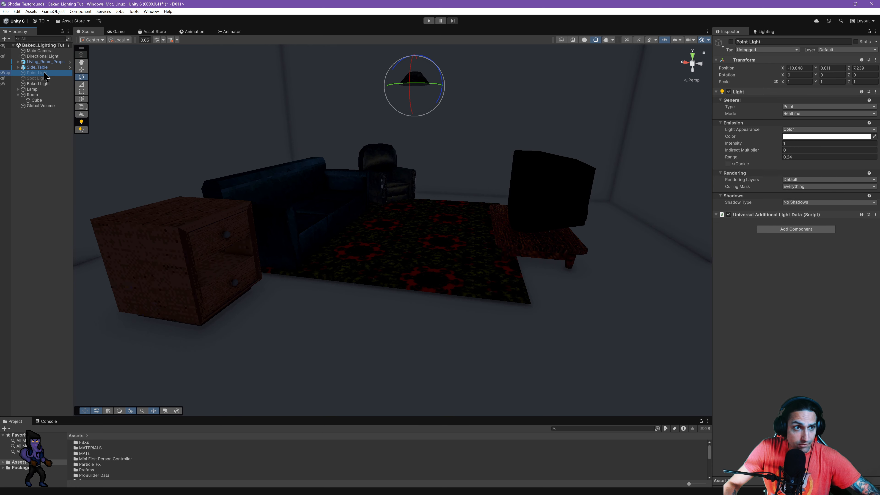
pyautogui.click(728, 91)
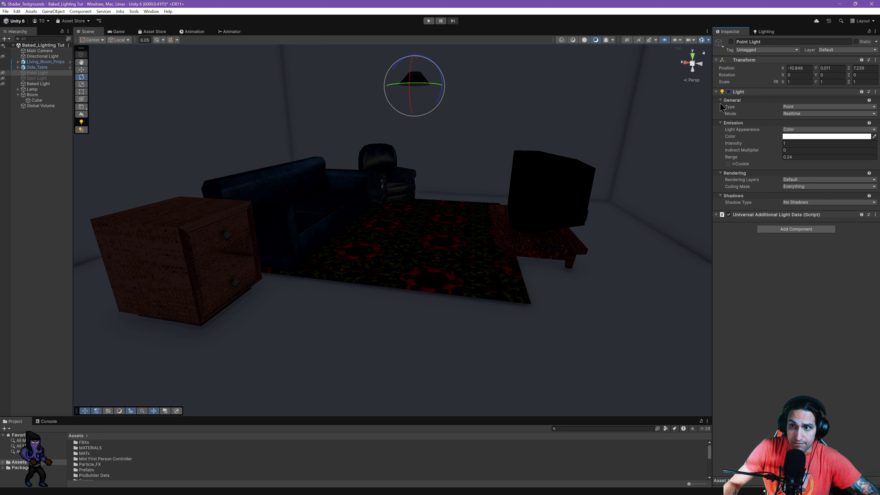
pyautogui.click(728, 92)
pyautogui.doubleClick(37, 73)
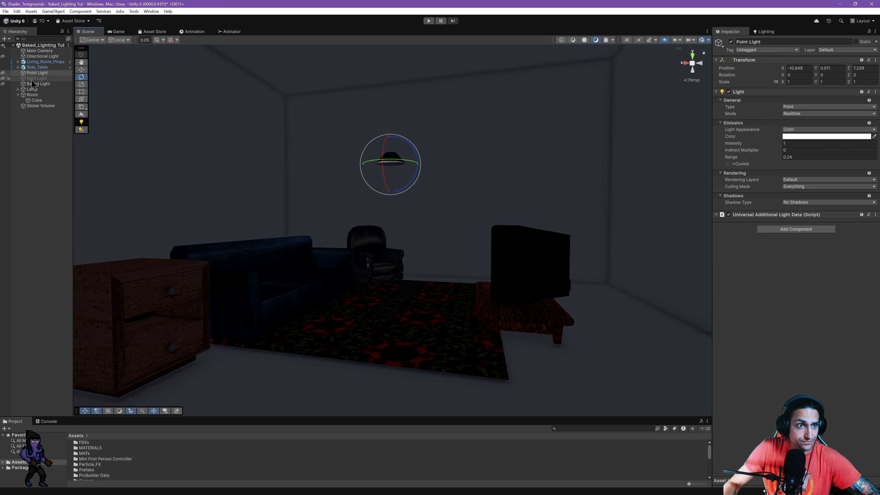
# - Activate the Spot Light object to check its effect, and disable only its Light component
pyautogui.click(33, 78)
pyautogui.click(730, 42)
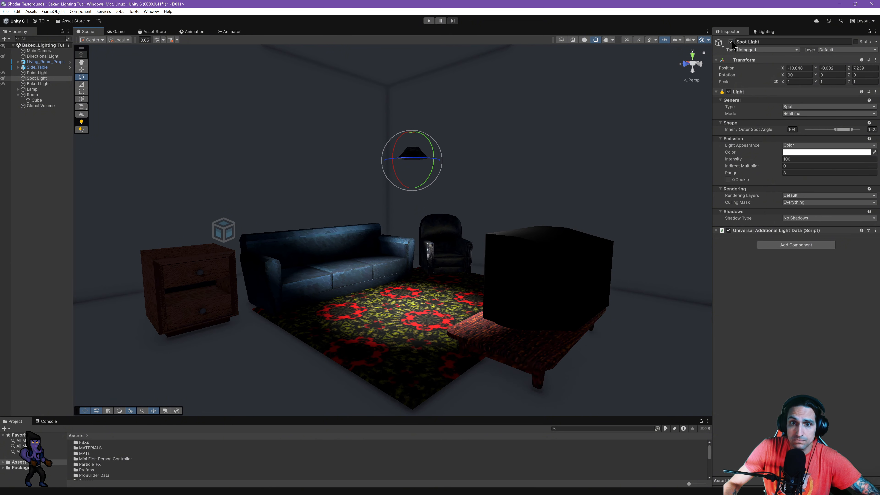
pyautogui.click(731, 41)
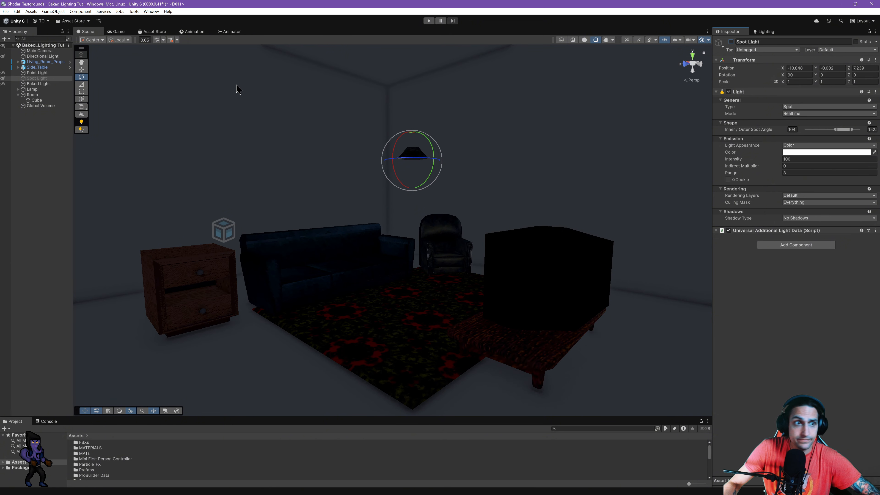
pyautogui.click(731, 42)
pyautogui.click(728, 91)
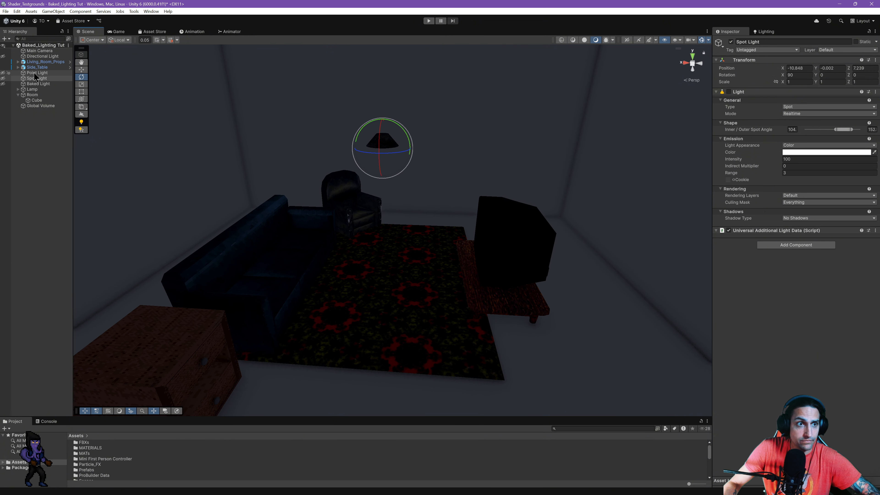
# - Increase the Point Light's range to 11.76 and its intensity to 2.98, and check the lit room from several angles
pyautogui.click(35, 73)
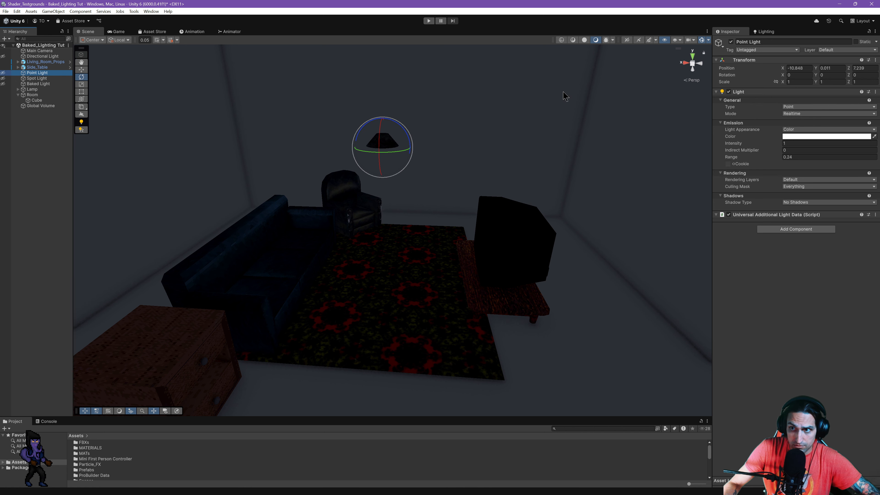
pyautogui.keyDown('alt'); pyautogui.moveTo(563, 94); pyautogui.dragTo(435, 85); pyautogui.keyUp('alt')
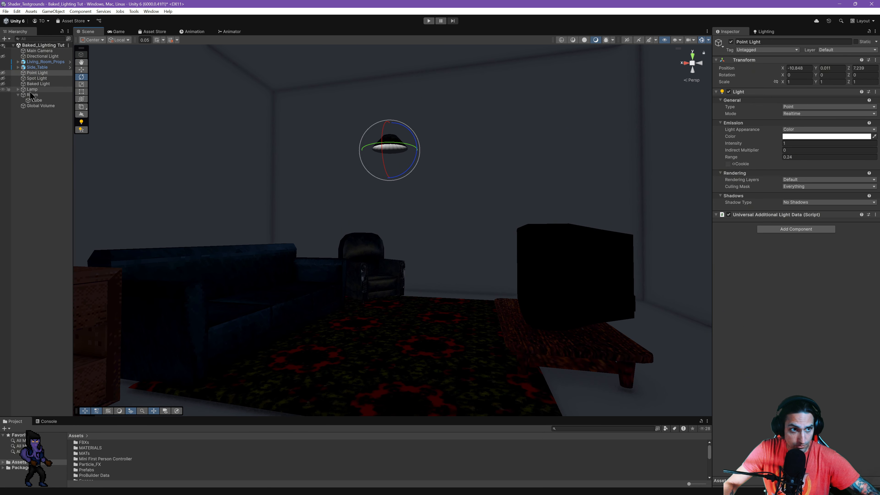
pyautogui.click(59, 73)
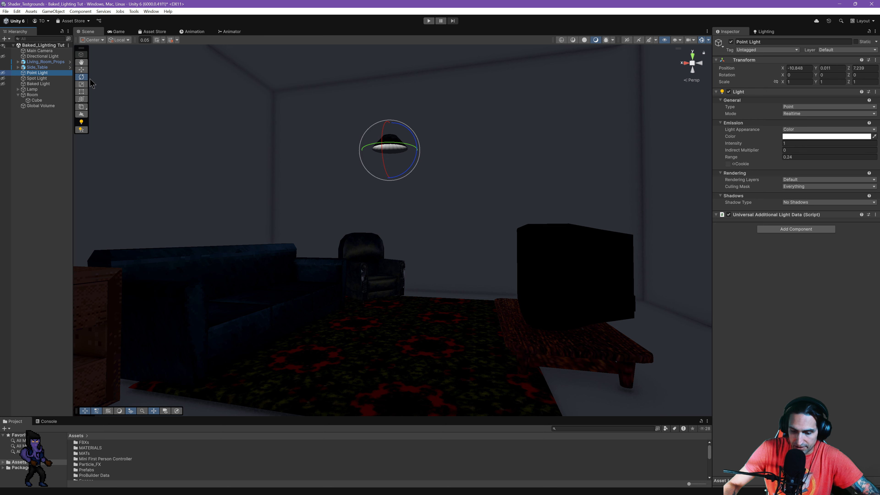
pyautogui.moveTo(775, 142); pyautogui.dragTo(764, 123)
pyautogui.click(787, 142)
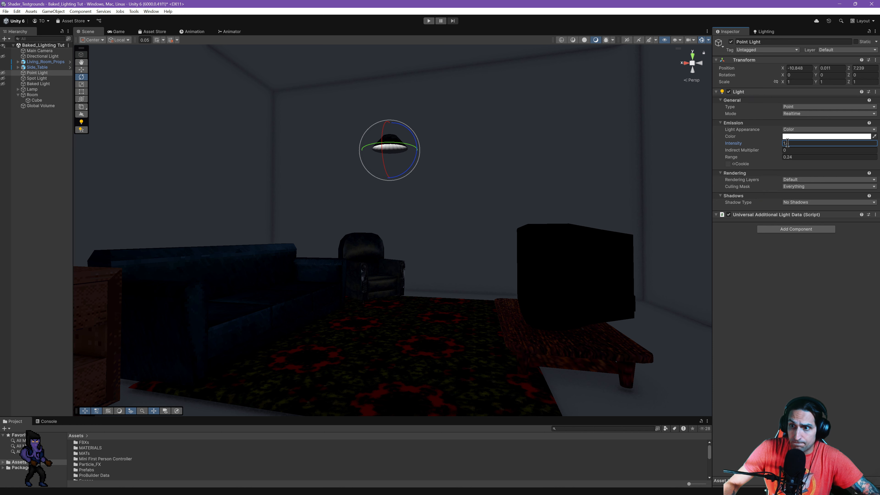
pyautogui.moveTo(777, 156); pyautogui.dragTo(36, 171)
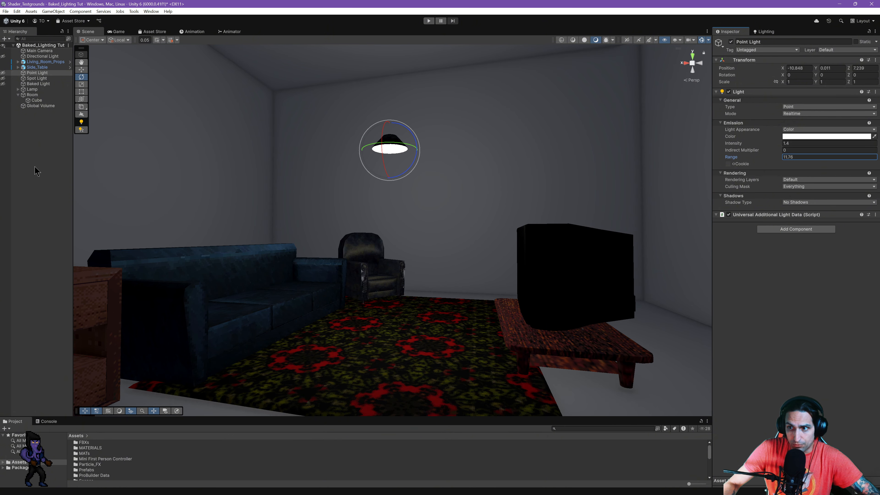
pyautogui.moveTo(770, 144)
pyautogui.mouseDown()
pyautogui.moveTo(831, 143)
pyautogui.moveTo(751, 140)
pyautogui.moveTo(774, 143)
pyautogui.mouseUp()
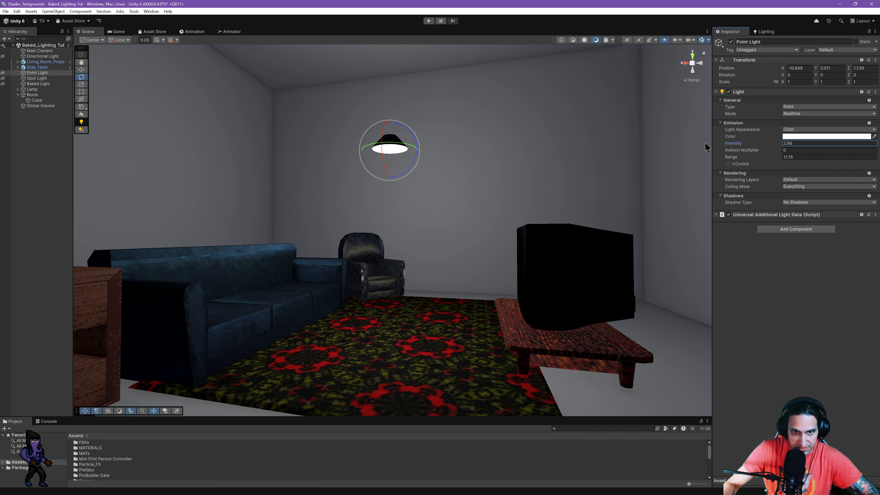
pyautogui.keyDown('alt'); pyautogui.moveTo(528, 183); pyautogui.dragTo(527, 210); pyautogui.keyUp('alt')
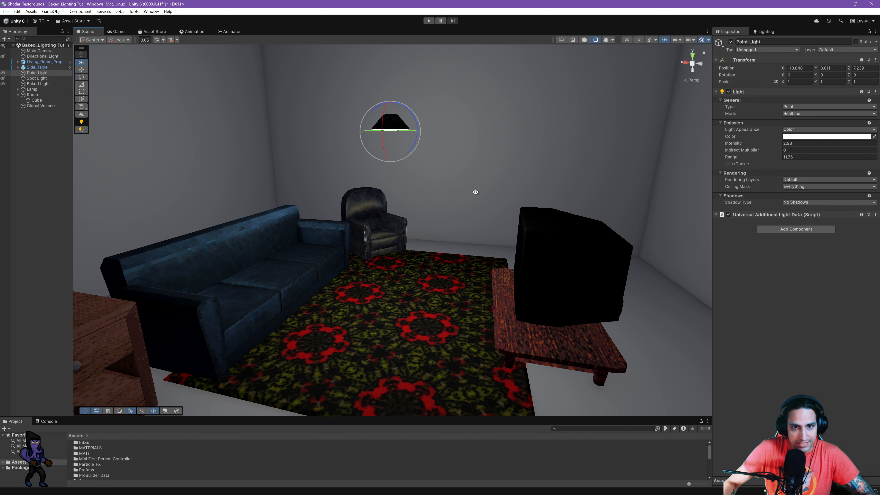
pyautogui.keyDown('alt'); pyautogui.moveTo(483, 194); pyautogui.dragTo(484, 160); pyautogui.keyUp('alt')
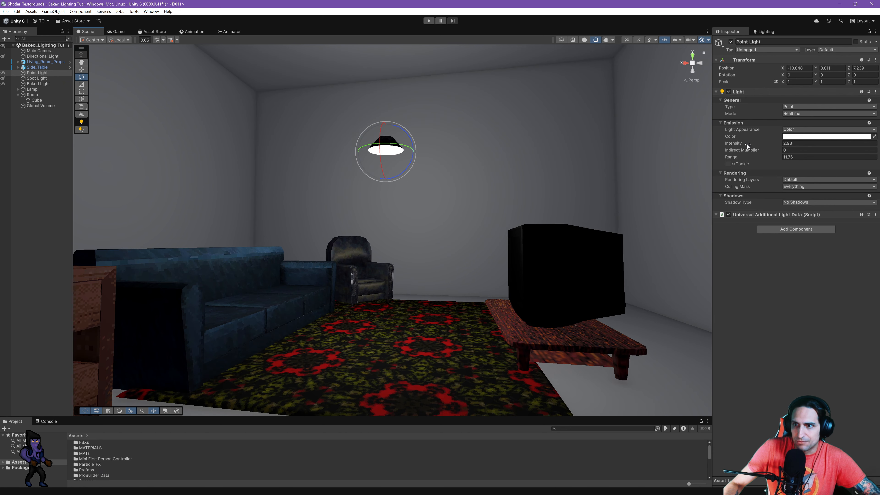
# - Reduce the Point Light's intensity to 1.12 and its range to 3.88, and check the glow on the hanging lamp
pyautogui.moveTo(746, 143); pyautogui.dragTo(694, 158)
pyautogui.keyDown('alt'); pyautogui.moveTo(488, 126); pyautogui.dragTo(467, 107); pyautogui.keyUp('alt')
pyautogui.press('e')
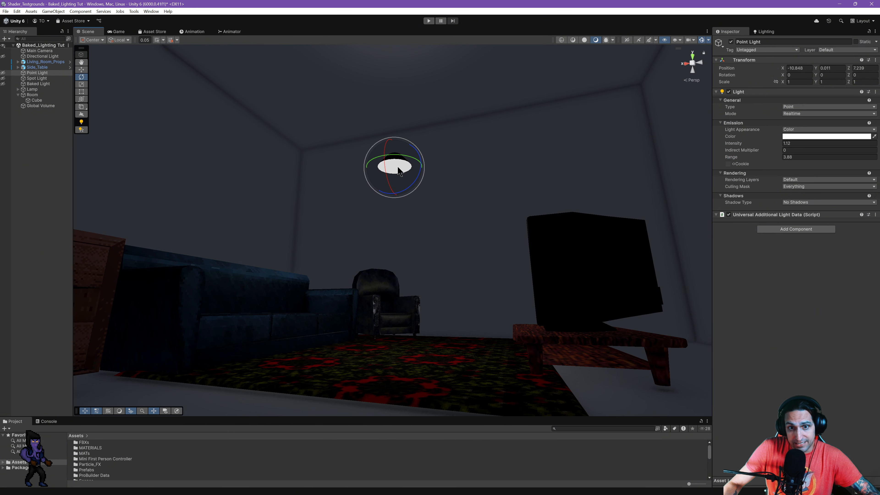
pyautogui.scroll(5, 474, 149)
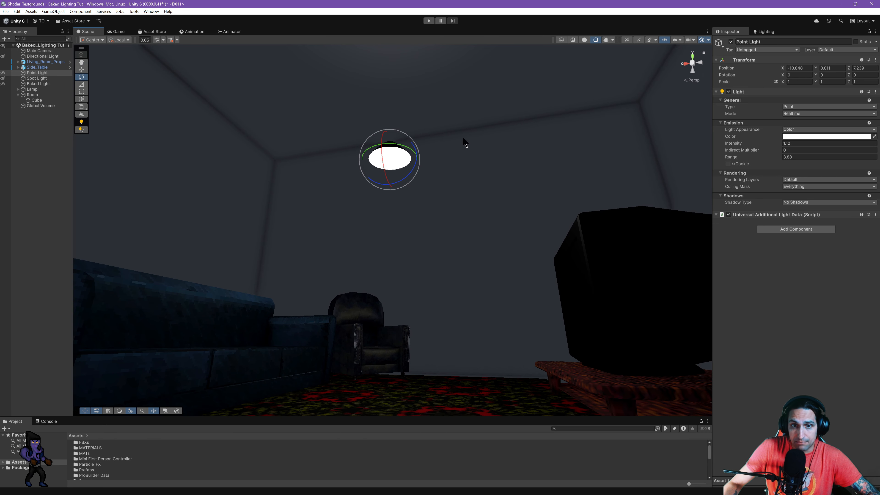
pyautogui.keyDown('alt'); pyautogui.moveTo(504, 120); pyautogui.dragTo(497, 188); pyautogui.keyUp('alt')
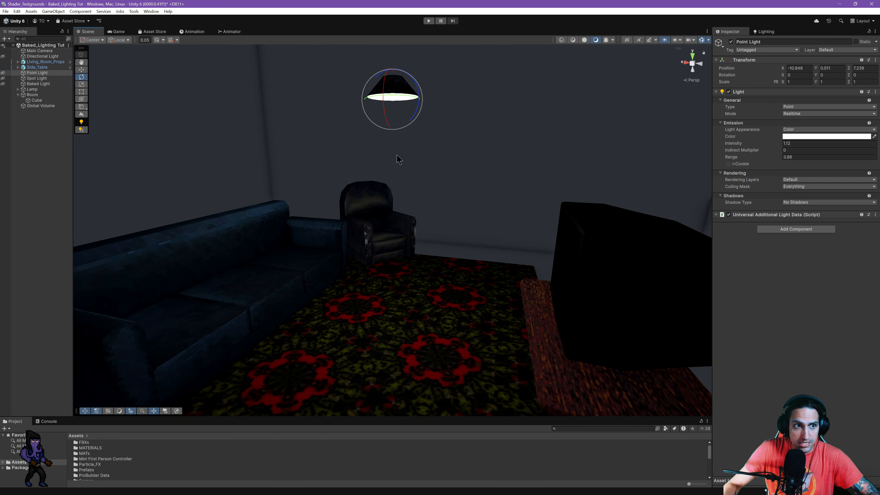
# - Enable the Spot Light's Light component and examine the light it casts on the rug and sofa
pyautogui.click(37, 78)
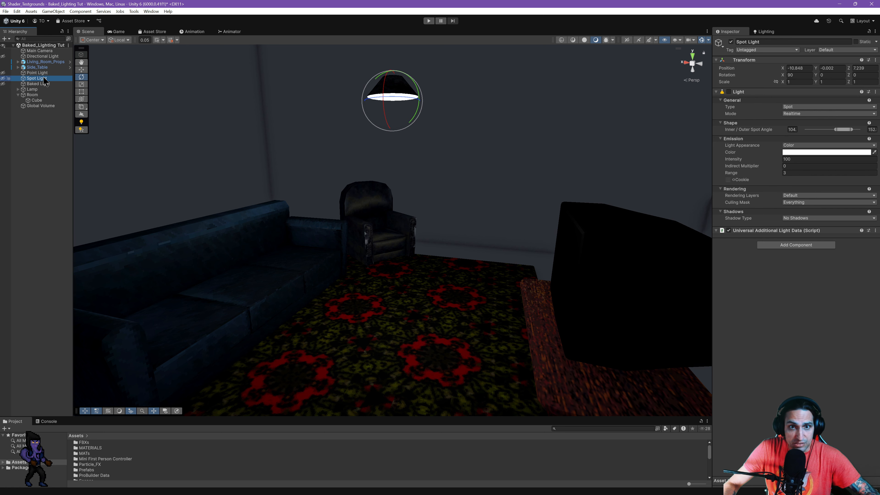
pyautogui.click(728, 91)
pyautogui.keyDown('alt'); pyautogui.moveTo(436, 233); pyautogui.dragTo(422, 205); pyautogui.keyUp('alt')
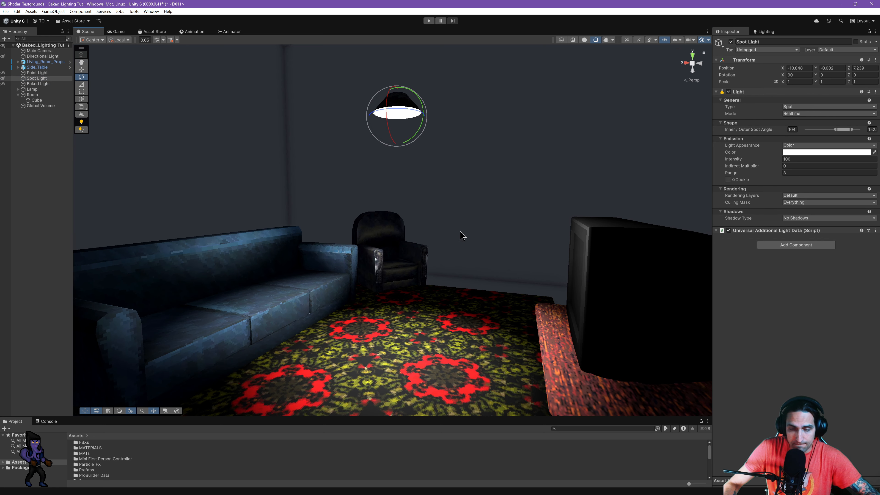
pyautogui.moveTo(461, 233)
pyautogui.keyDown('alt'); pyautogui.mouseDown()
pyautogui.moveTo(413, 277)
pyautogui.moveTo(460, 231)
pyautogui.mouseUp(); pyautogui.keyUp('alt')
pyautogui.moveTo(440, 212); pyautogui.dragTo(419, 243, button='middle')
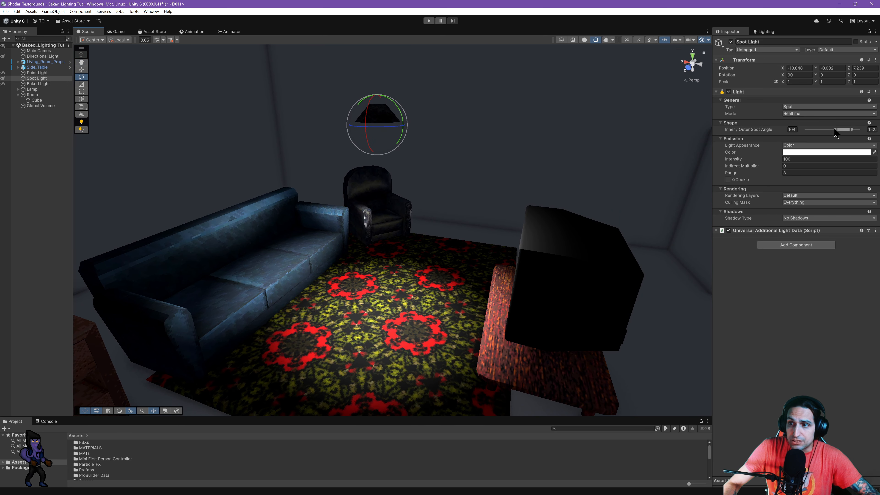
# - Unhide the Spot Light in the scene and narrow its inner spot angle to about 39 degrees
pyautogui.moveTo(834, 129)
pyautogui.mouseDown()
pyautogui.moveTo(812, 129)
pyautogui.moveTo(821, 129)
pyautogui.mouseUp()
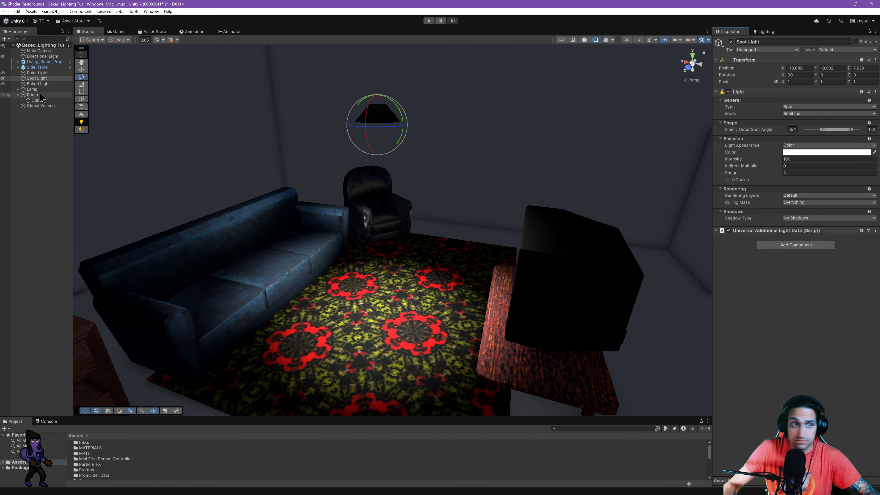
pyautogui.click(2, 78)
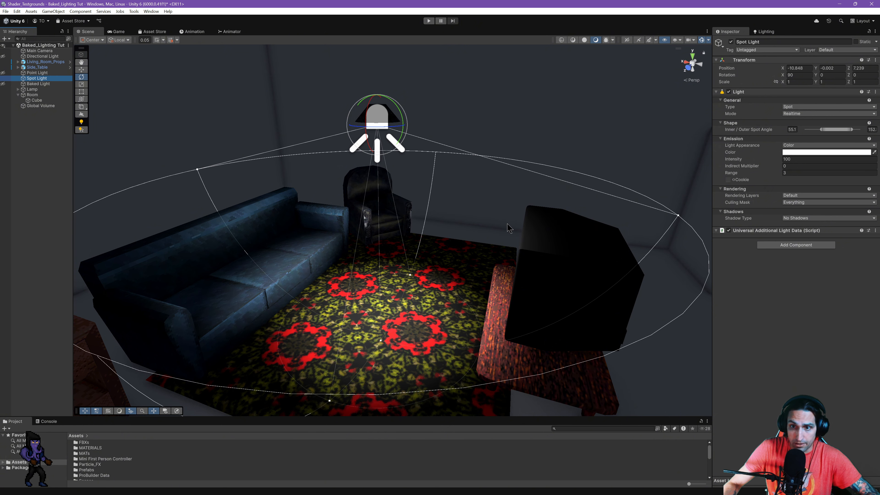
pyautogui.moveTo(329, 401); pyautogui.dragTo(357, 385)
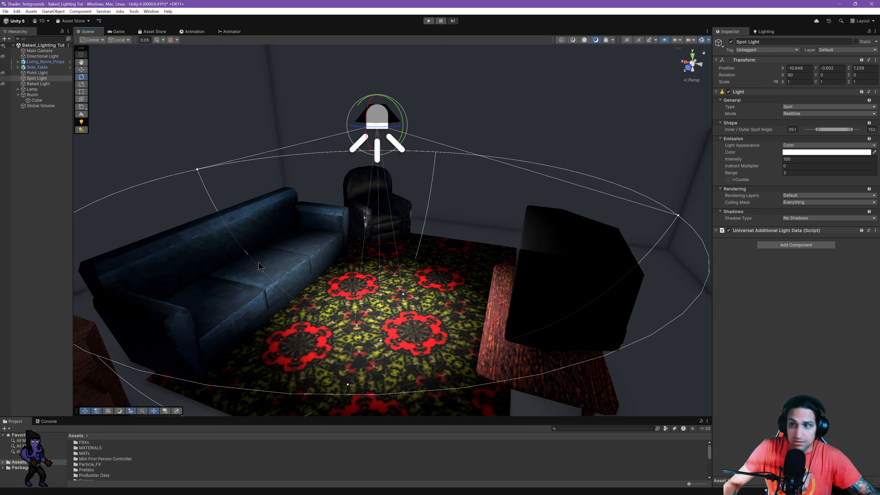
pyautogui.scroll(-5, 482, 205)
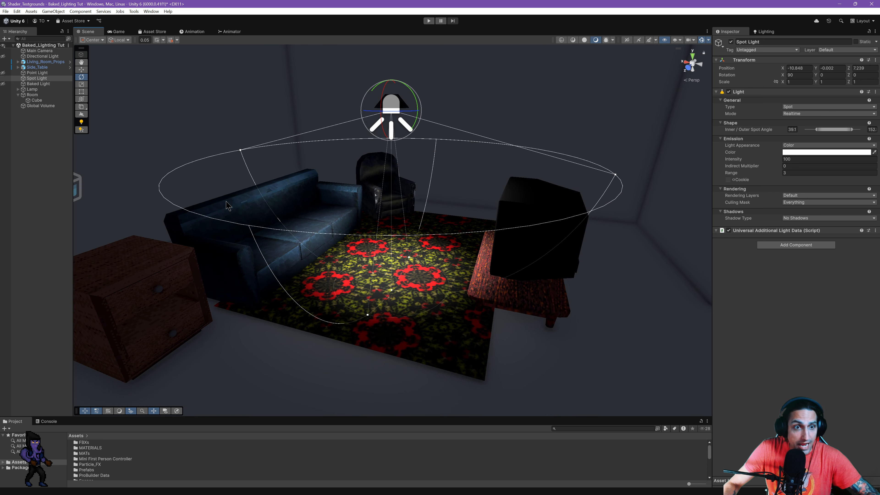
# - Set the Spot Light's outer angle to about 114.1 and its inner angle to about 71.5 degrees using its cone handles
pyautogui.moveTo(615, 176); pyautogui.dragTo(554, 203)
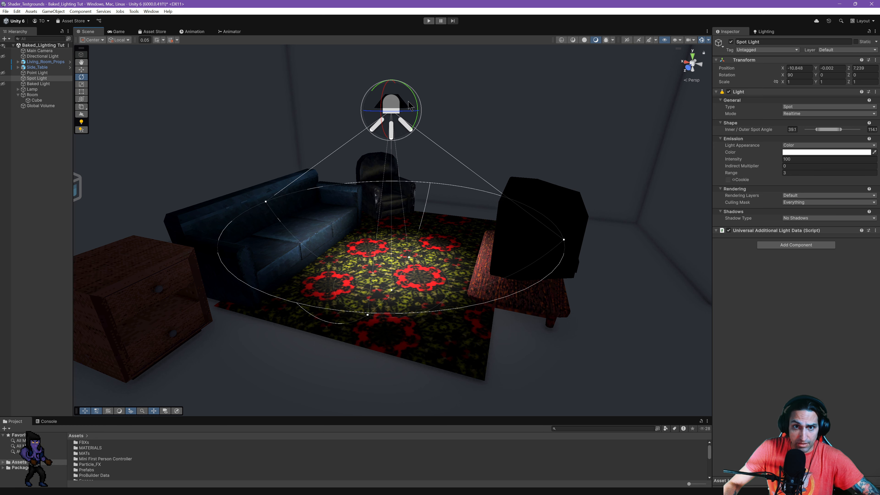
pyautogui.keyDown('alt'); pyautogui.moveTo(499, 148); pyautogui.dragTo(226, 226); pyautogui.keyUp('alt')
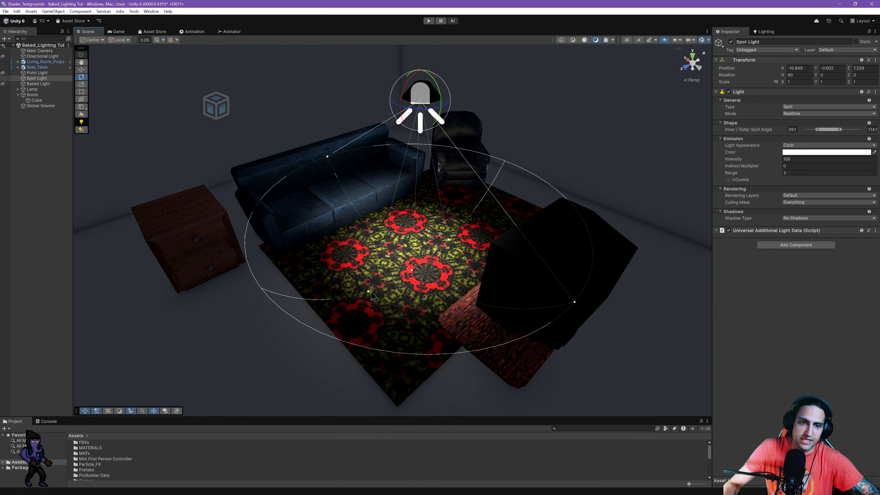
pyautogui.moveTo(372, 296); pyautogui.dragTo(317, 303)
pyautogui.keyDown('alt'); pyautogui.moveTo(378, 251); pyautogui.dragTo(407, 212); pyautogui.keyUp('alt')
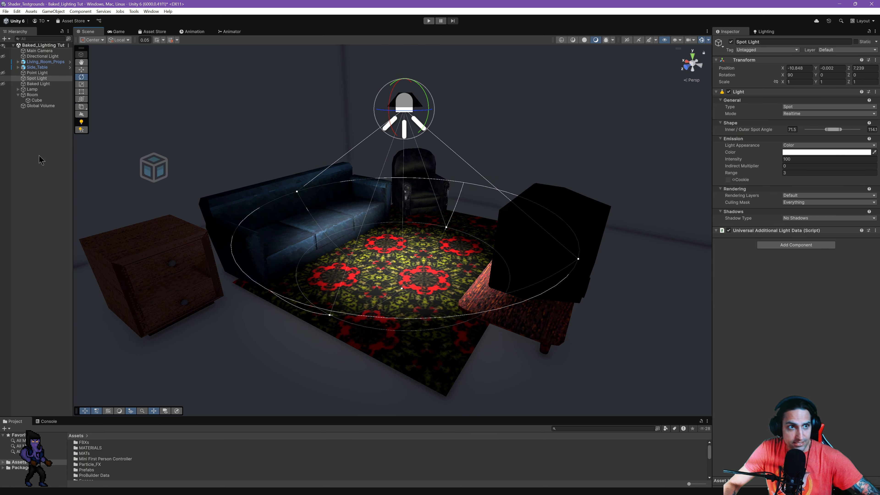
# - Deselect the Spot Light to view the scene without its cone outline
pyautogui.click(42, 142)
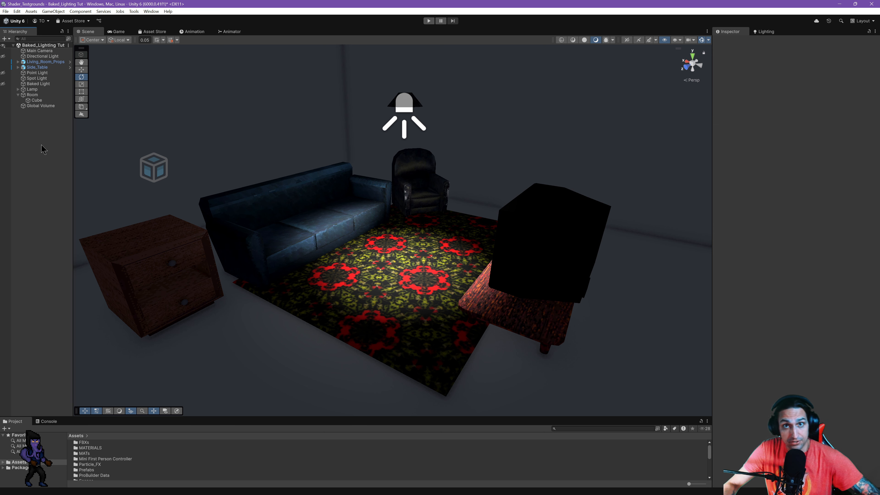
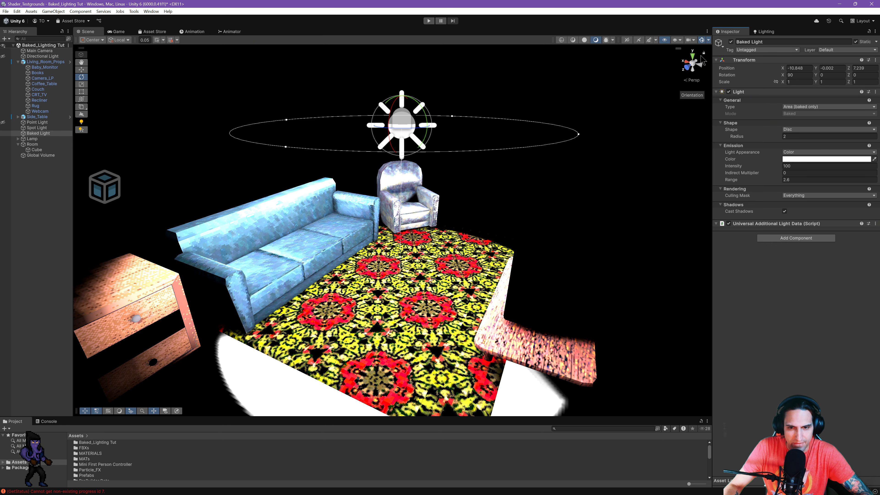
# - Set the Baked Light's intensity to 25 and its range to 1.5
pyautogui.click(800, 166)
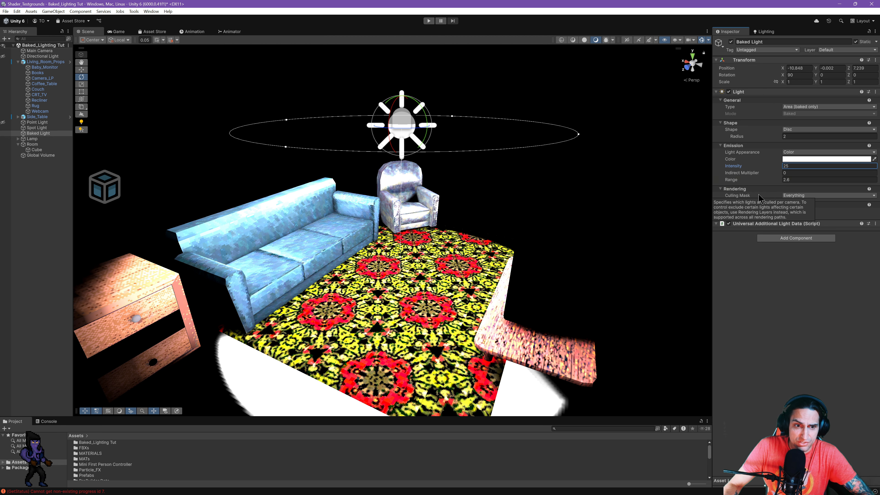
pyautogui.click(801, 180)
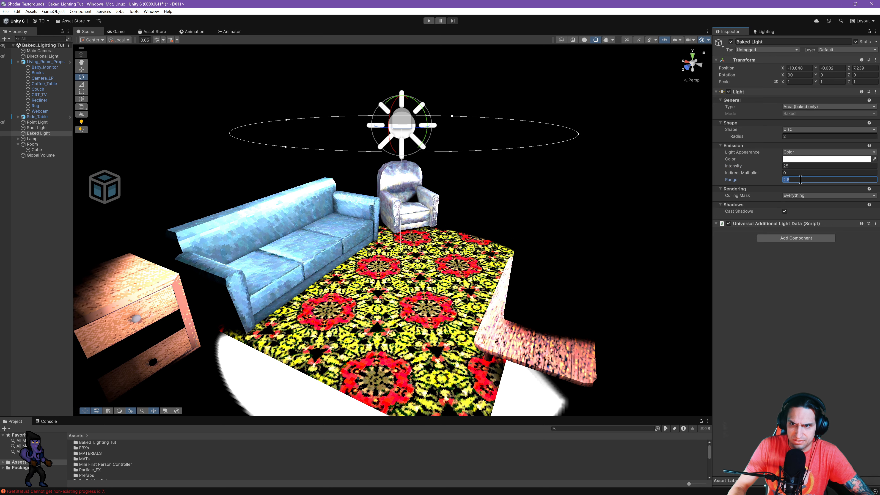
pyautogui.write('1.5')
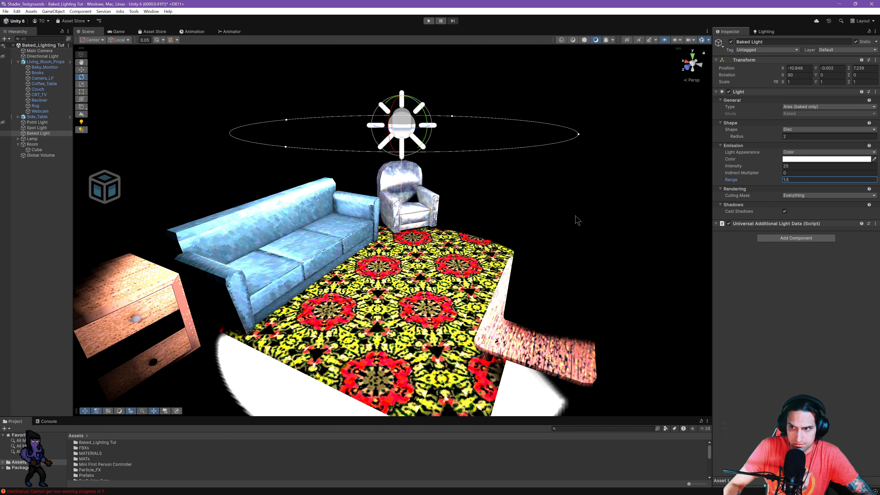
pyautogui.keyDown('alt'); pyautogui.moveTo(571, 218); pyautogui.dragTo(590, 196); pyautogui.keyUp('alt')
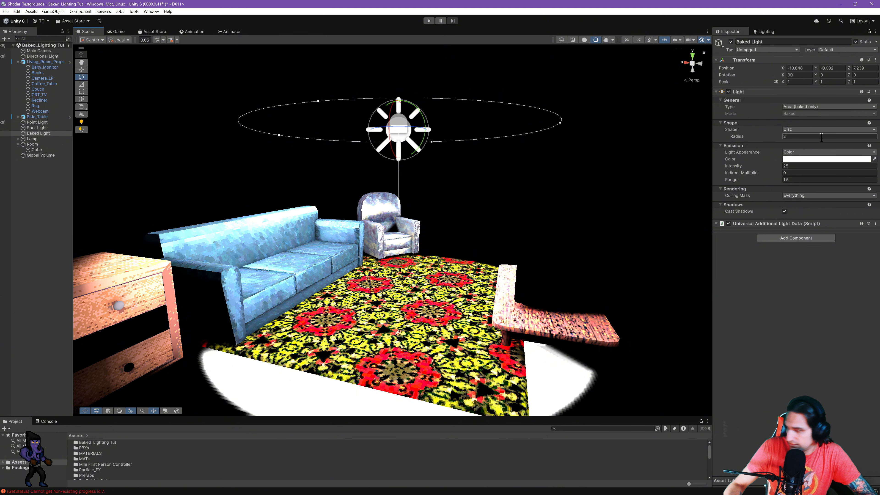
pyautogui.moveTo(556, 240)
pyautogui.keyDown('alt'); pyautogui.mouseDown()
pyautogui.moveTo(553, 222)
pyautogui.moveTo(546, 233)
pyautogui.mouseUp(); pyautogui.keyUp('alt')
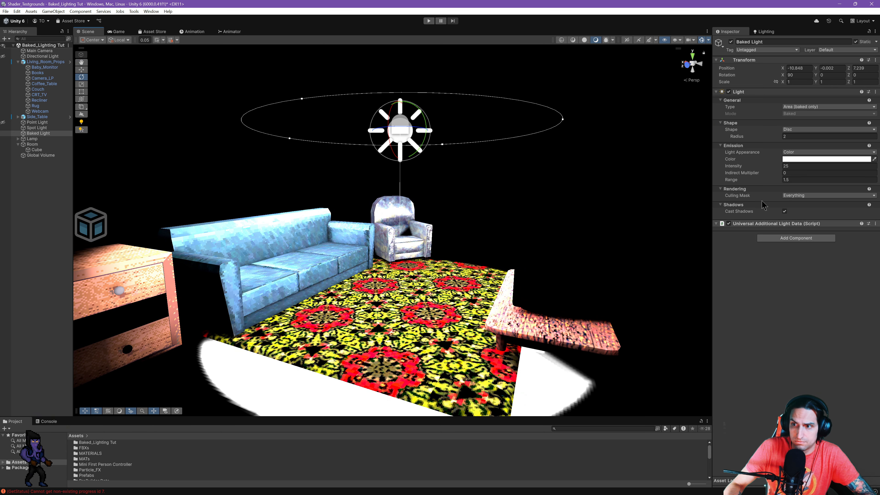
# - Generate the scene's baked lighting with the reduced intensity and range, and inspect the result on the furniture and rug
pyautogui.click(764, 32)
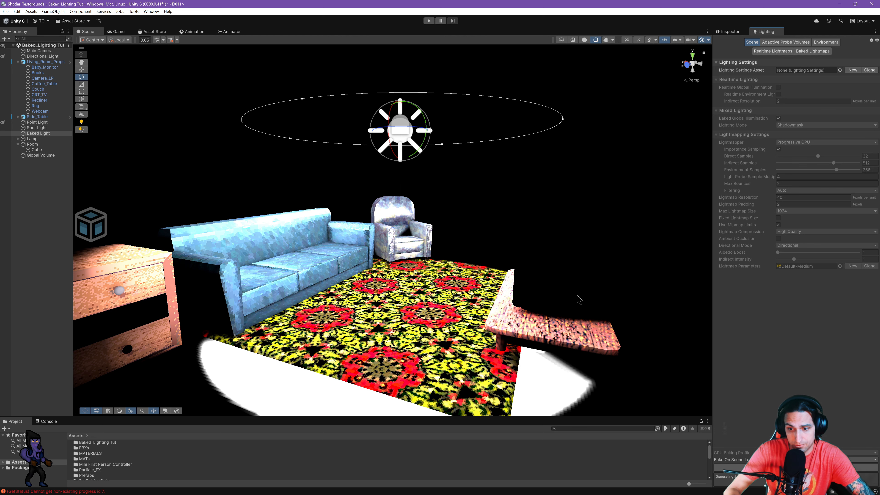
pyautogui.click(663, 179)
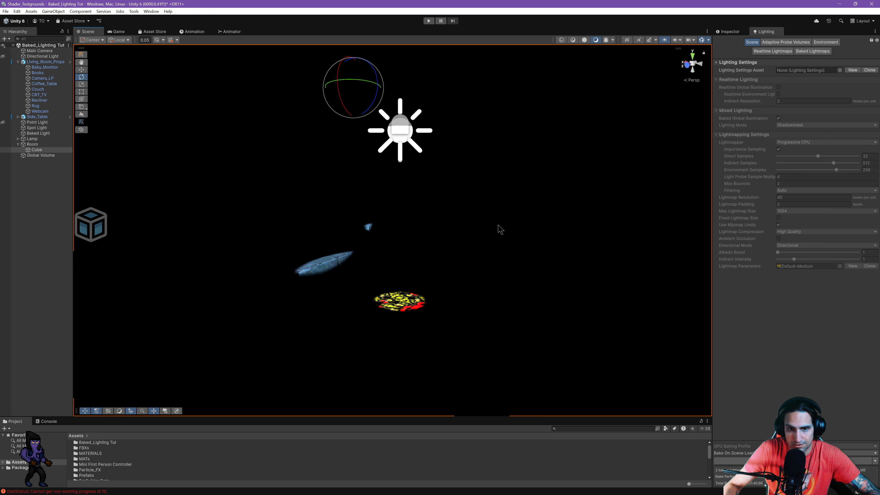
pyautogui.click(36, 208)
pyautogui.keyDown('alt'); pyautogui.moveTo(438, 222); pyautogui.dragTo(417, 231); pyautogui.keyUp('alt')
pyautogui.scroll(1, 394, 264)
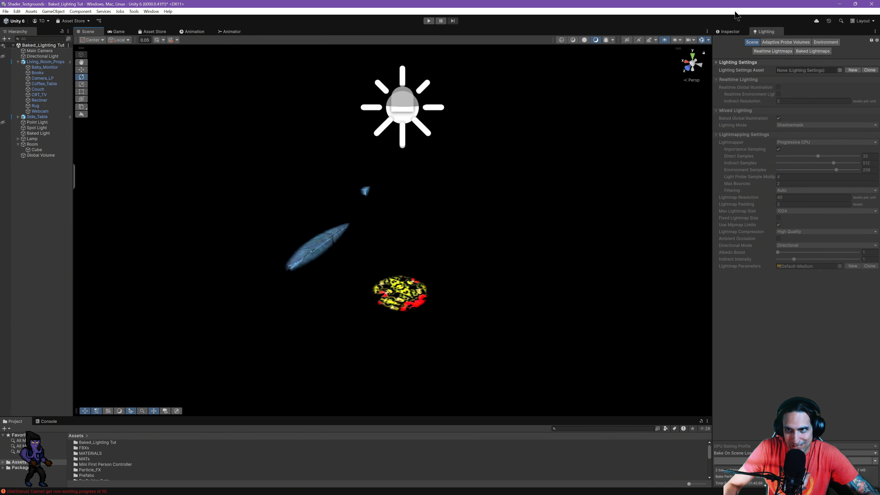
# - Set the Baked Light's range to 2 and intensity to 50, and turn off its shadow casting
pyautogui.click(730, 32)
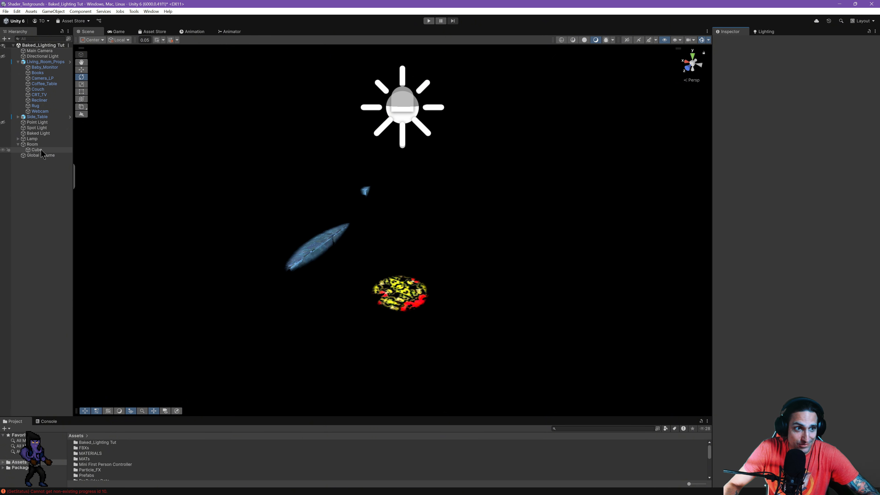
pyautogui.click(38, 133)
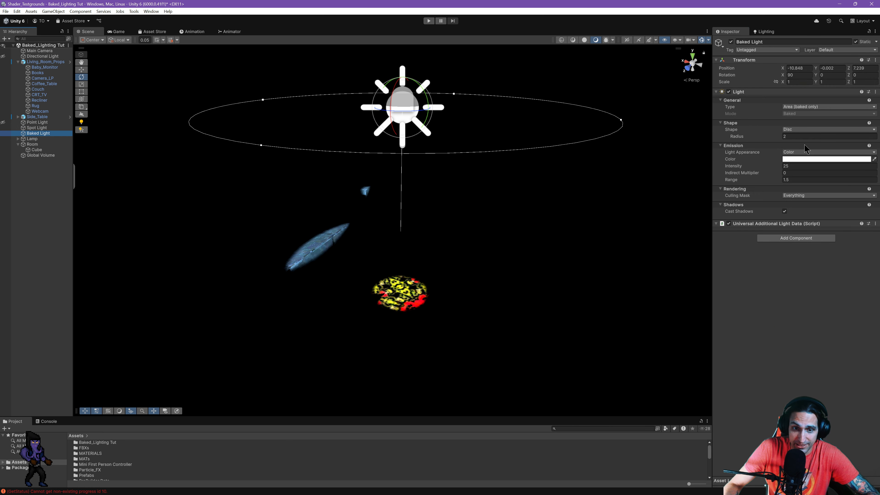
pyautogui.click(807, 180)
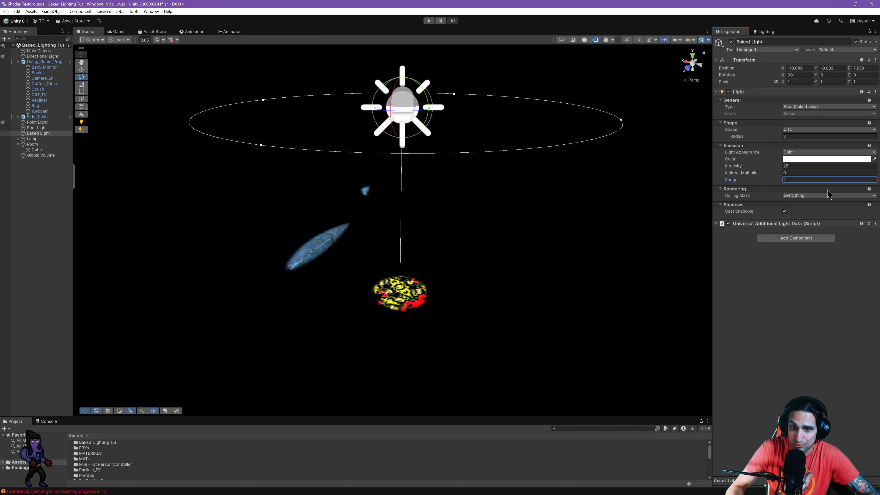
pyautogui.click(787, 166)
pyautogui.write('5')
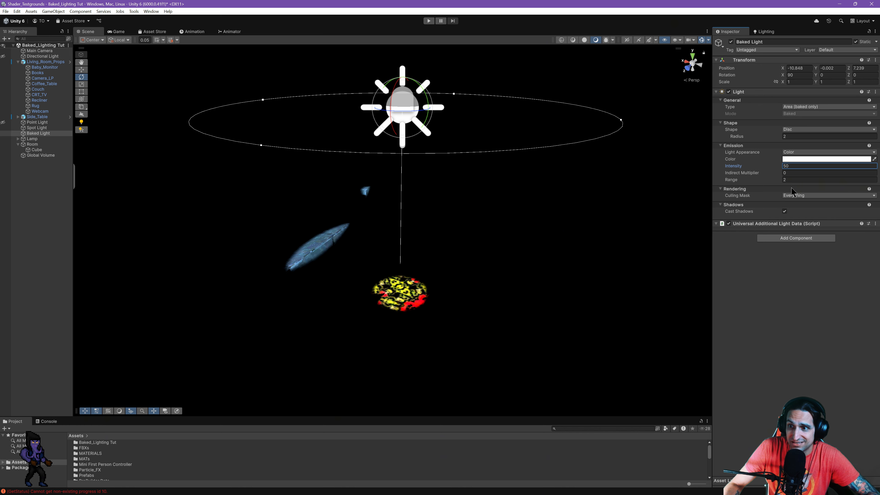
pyautogui.click(785, 212)
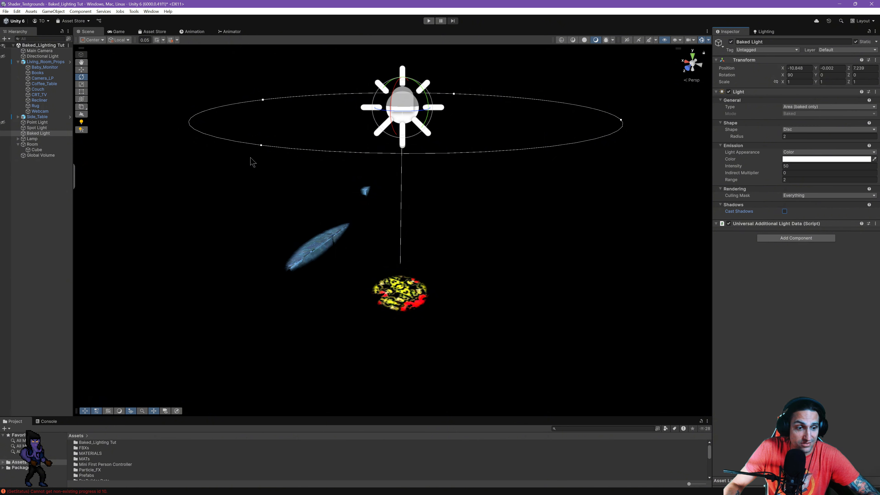
# - Rebake the scene lighting with the Baked Light's shadows off and examine the lit area on the rug and couch
pyautogui.click(763, 32)
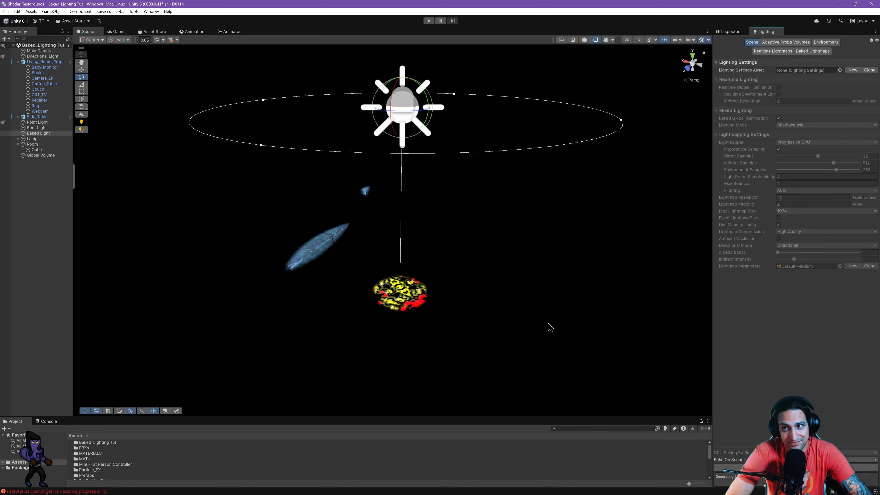
pyautogui.click(70, 178)
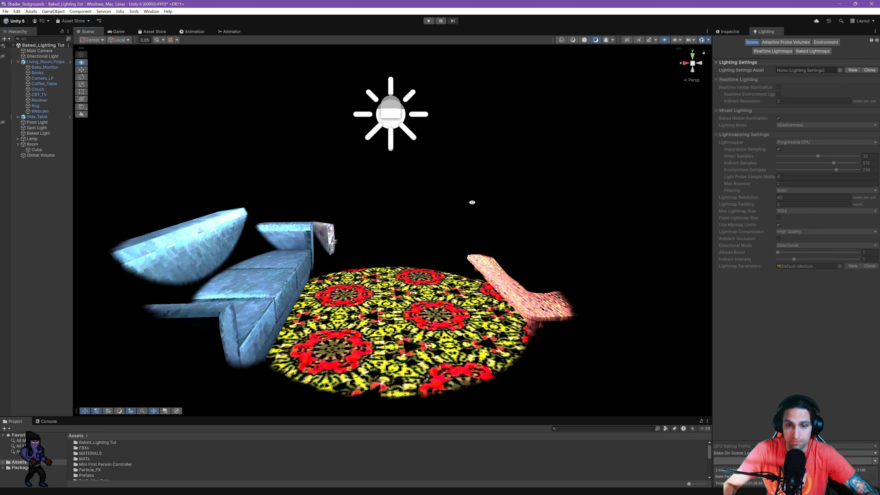
pyautogui.keyDown('alt'); pyautogui.moveTo(472, 202); pyautogui.dragTo(436, 171); pyautogui.keyUp('alt')
# - Change the Baked Light's color to a pale yellow, RGB 237, 244, 201
pyautogui.click(386, 117)
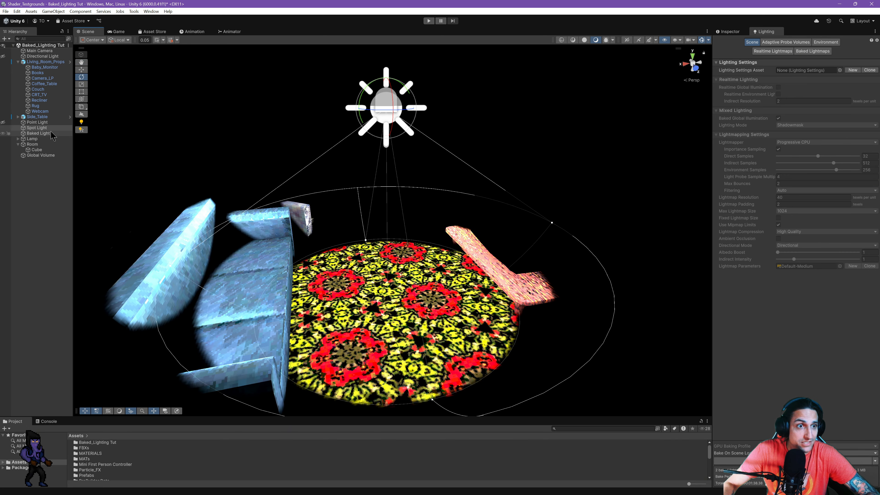
pyautogui.click(38, 134)
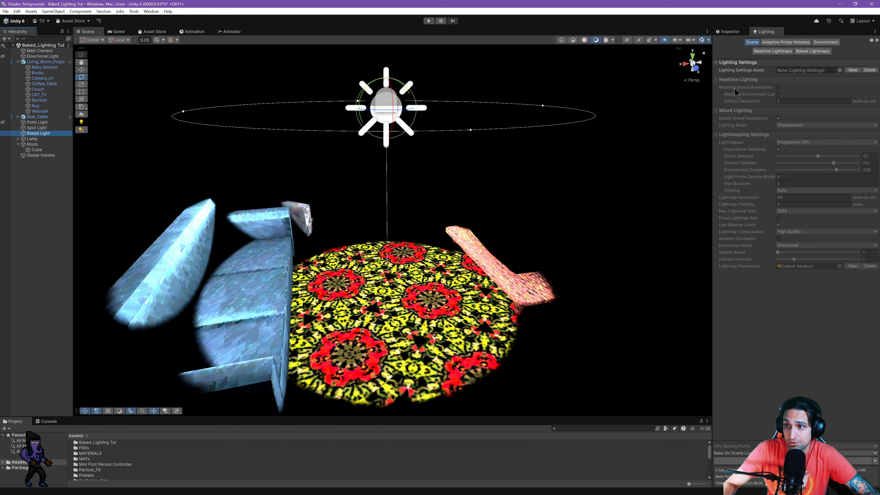
pyautogui.click(726, 32)
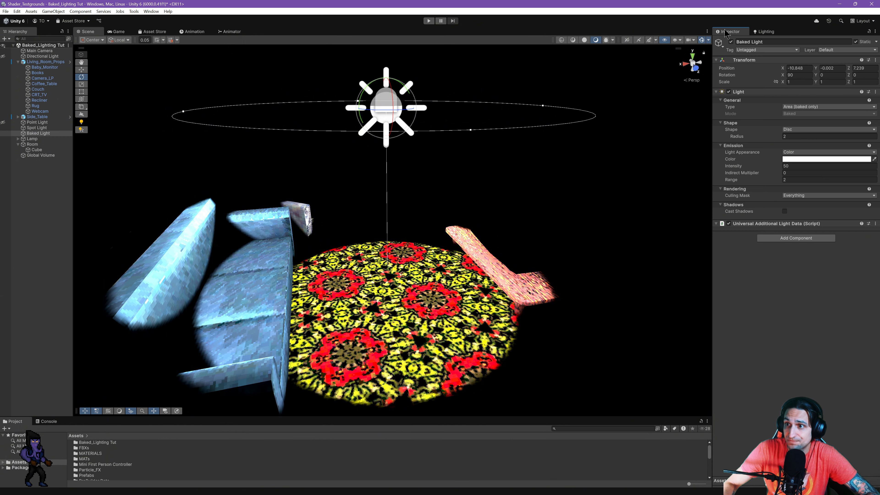
pyautogui.click(826, 158)
pyautogui.click(852, 184)
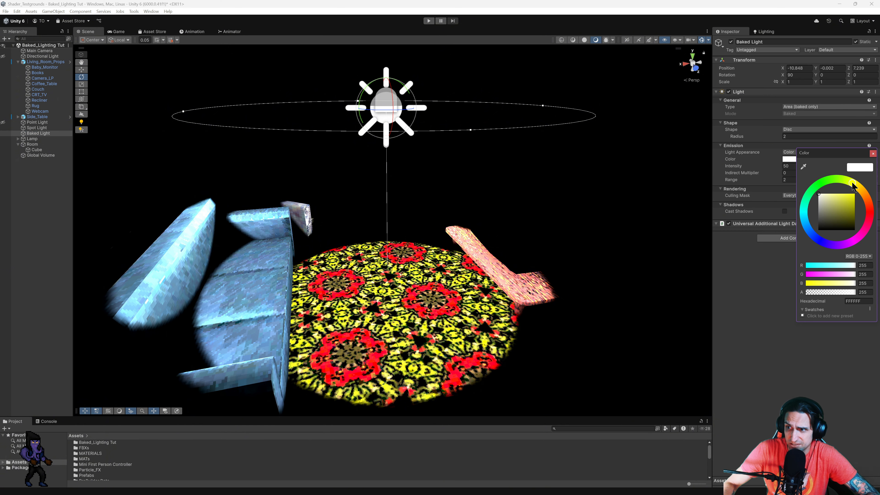
pyautogui.moveTo(852, 182); pyautogui.dragTo(825, 196)
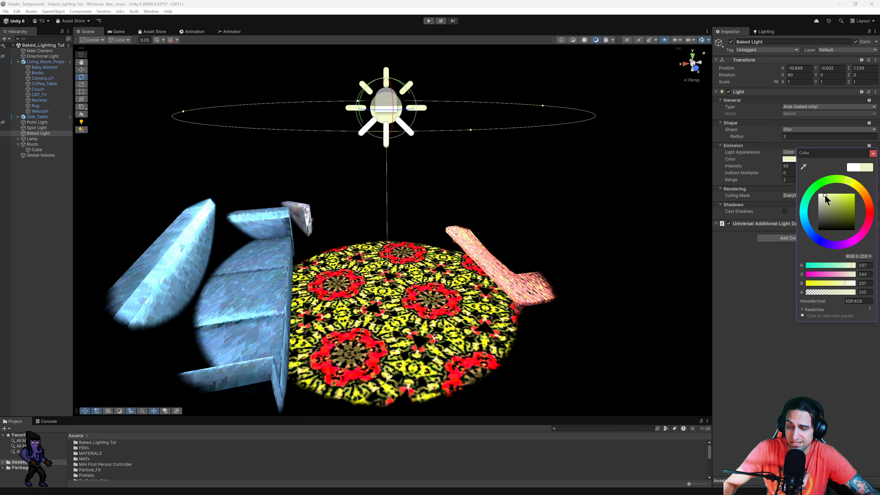
pyautogui.click(872, 154)
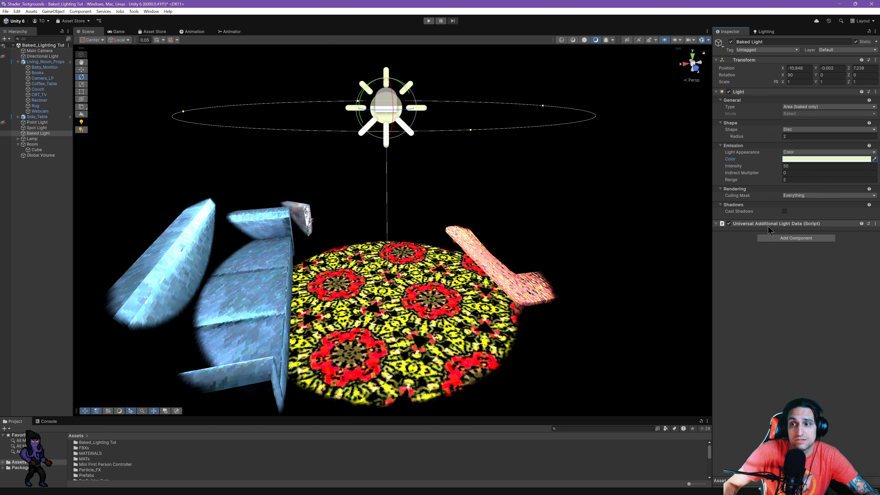
# - Change the Baked Light's area shape from disc to Rectangle and view its outline from above
pyautogui.keyDown('alt'); pyautogui.moveTo(492, 273); pyautogui.dragTo(477, 250); pyautogui.keyUp('alt')
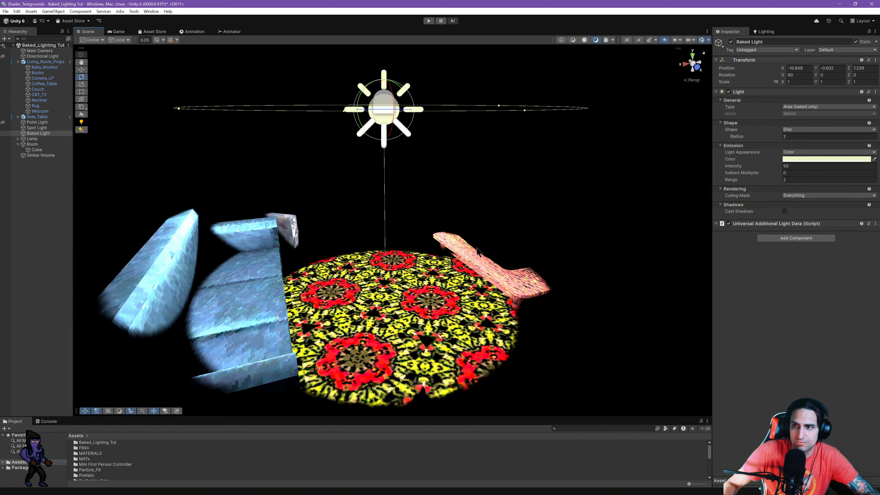
pyautogui.keyDown('alt'); pyautogui.moveTo(527, 201); pyautogui.dragTo(488, 221); pyautogui.keyUp('alt')
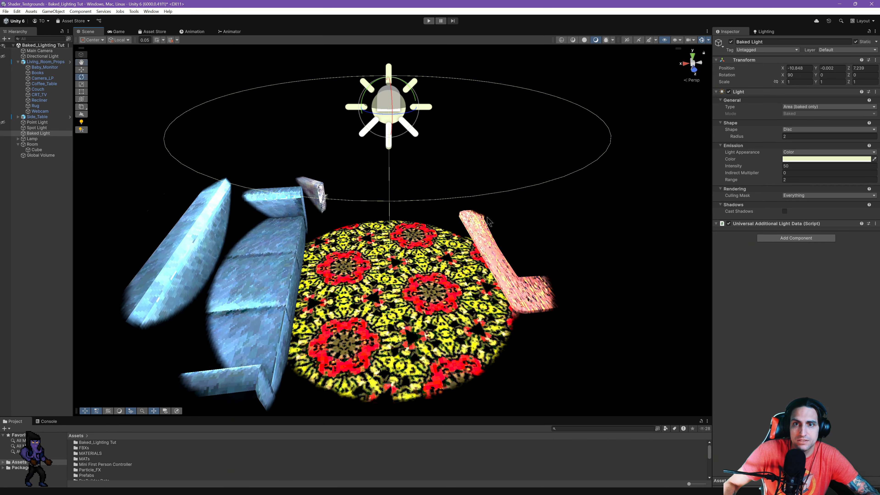
pyautogui.click(802, 130)
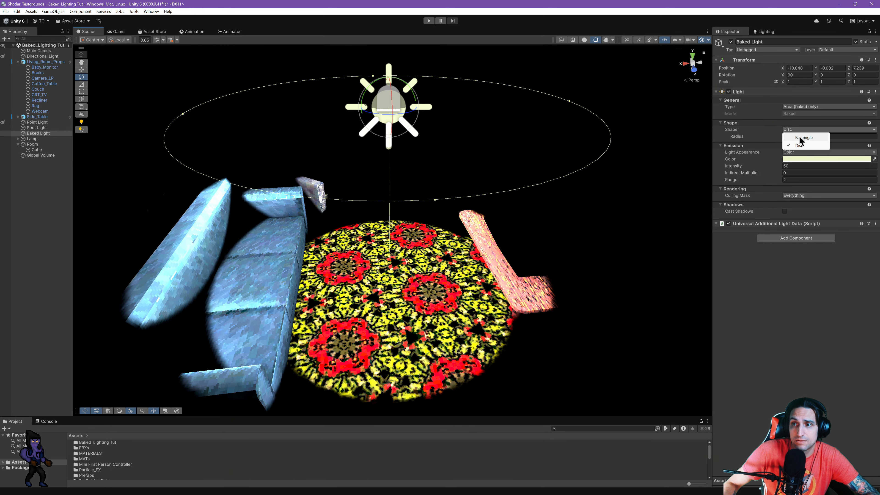
pyautogui.click(799, 138)
pyautogui.scroll(-4, 442, 204)
pyautogui.keyDown('alt'); pyautogui.moveTo(452, 194); pyautogui.dragTo(359, 227); pyautogui.keyUp('alt')
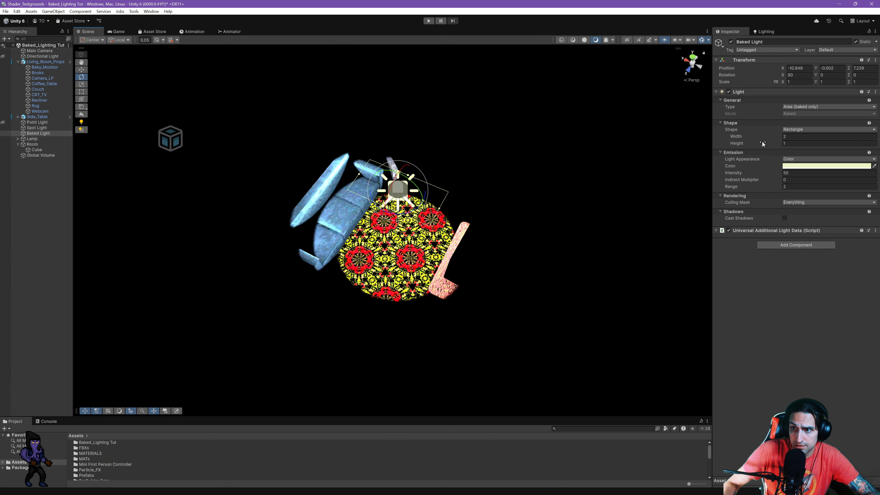
# - Set the rectangular Baked Light's height to 6 and its width to 6
pyautogui.moveTo(760, 142); pyautogui.dragTo(795, 145)
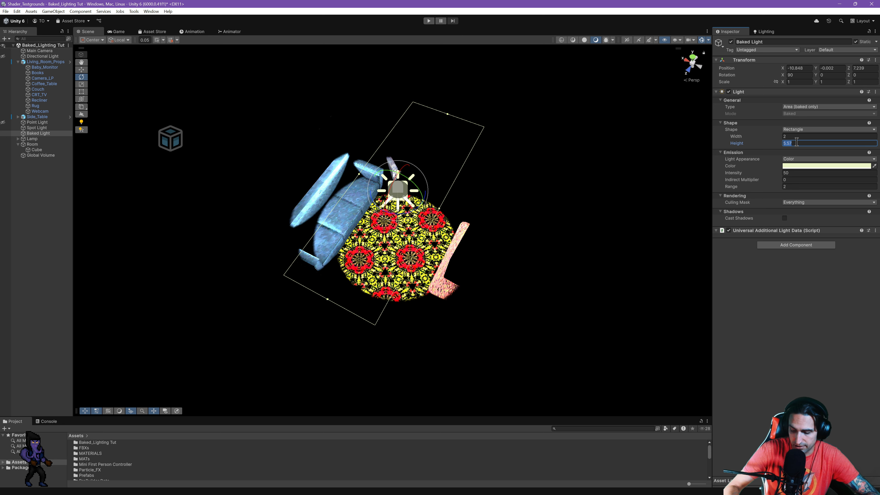
pyautogui.write('6')
pyautogui.click(785, 136)
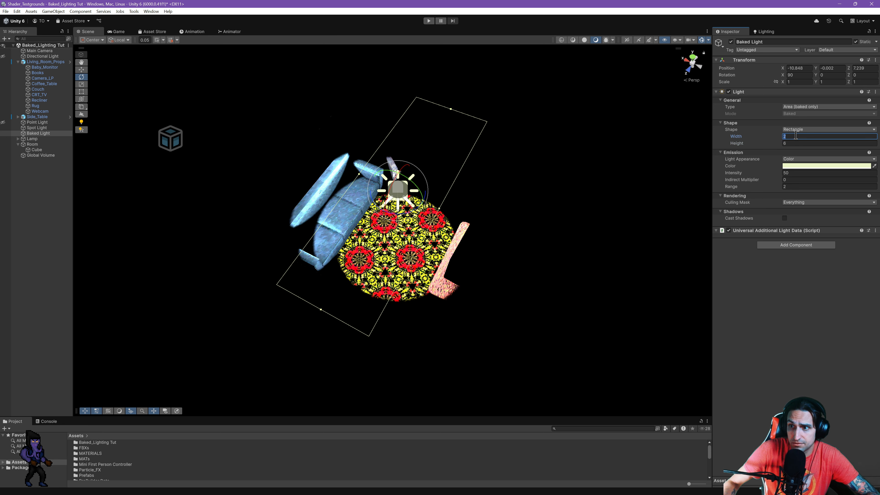
pyautogui.write('8')
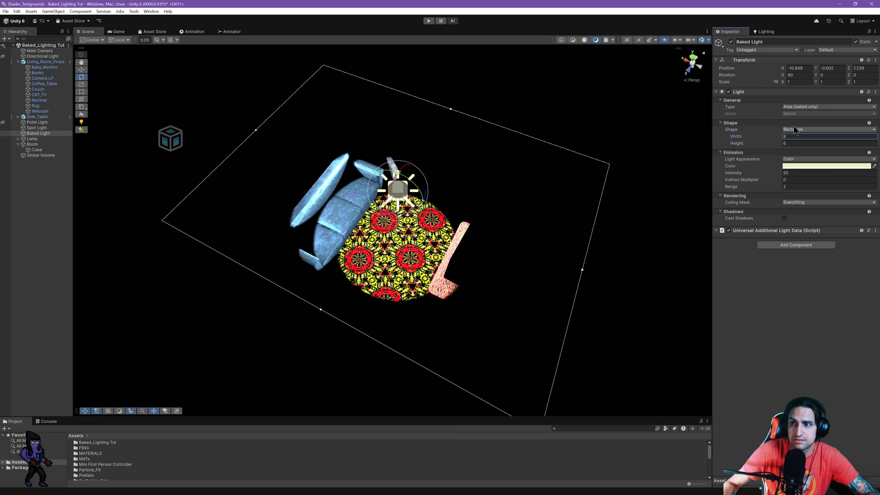
pyautogui.press('BackSpace')
pyautogui.write('6')
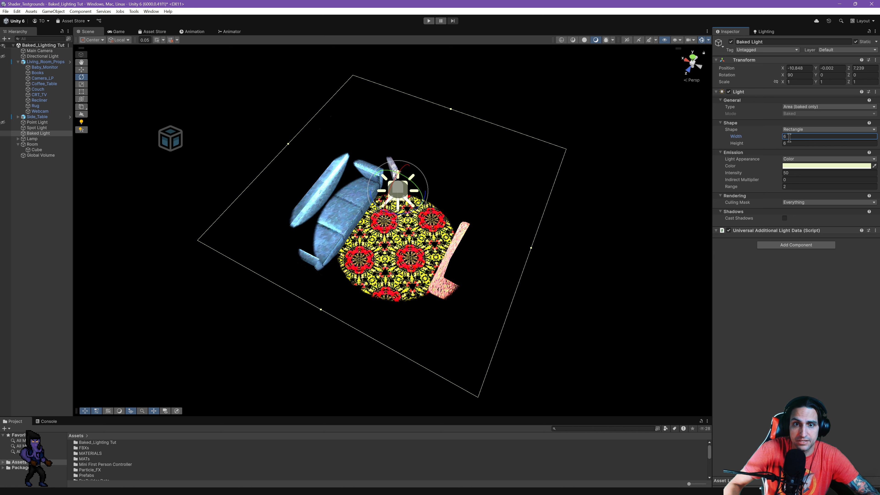
pyautogui.click(794, 328)
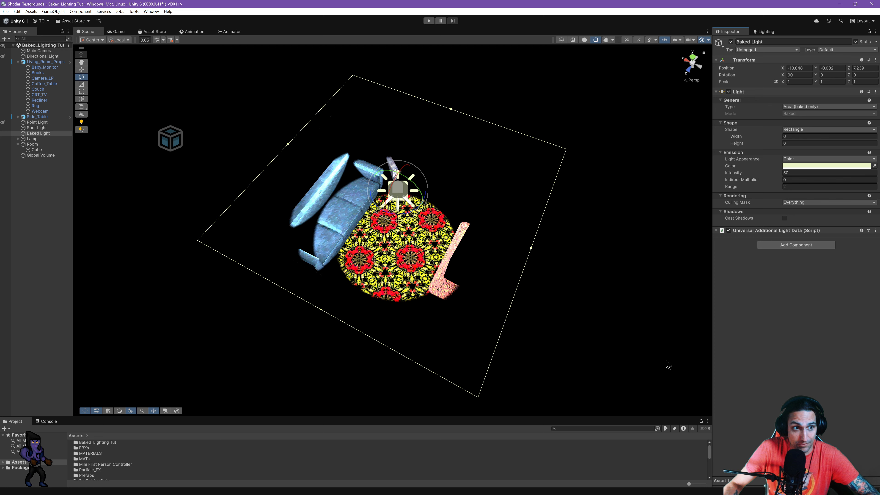
# - Generate the baked lighting for the rectangular area light and examine the walls, couch and recliner up close
pyautogui.click(764, 32)
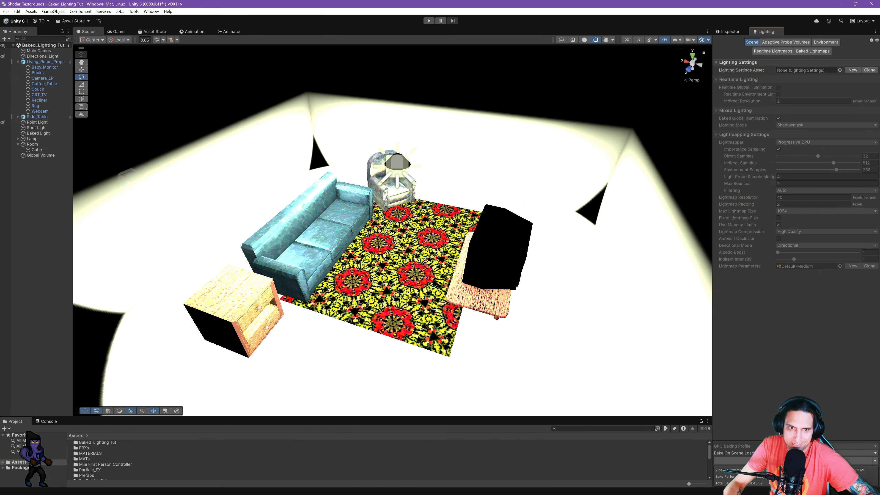
pyautogui.keyDown('alt'); pyautogui.moveTo(435, 280); pyautogui.dragTo(401, 242); pyautogui.keyUp('alt')
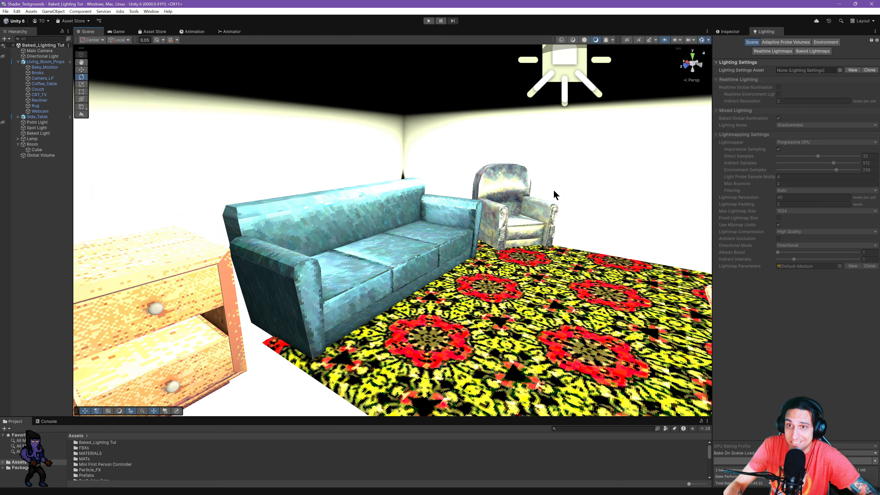
pyautogui.click(727, 31)
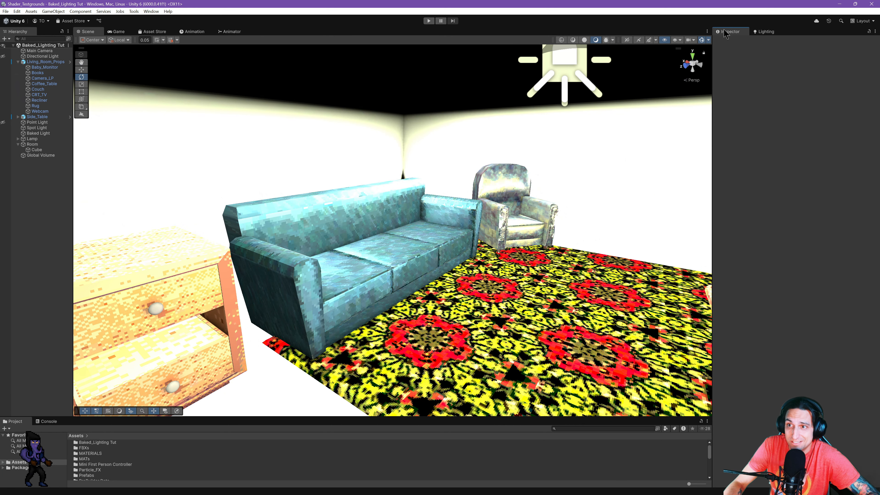
# - Set the Baked Light's intensity to 10 and range to 2.1, and enable its shadow casting
pyautogui.click(38, 133)
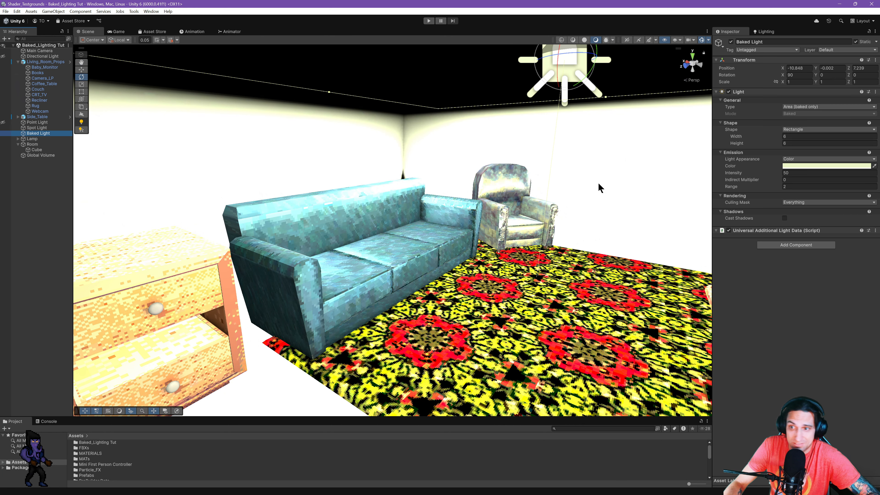
pyautogui.click(794, 173)
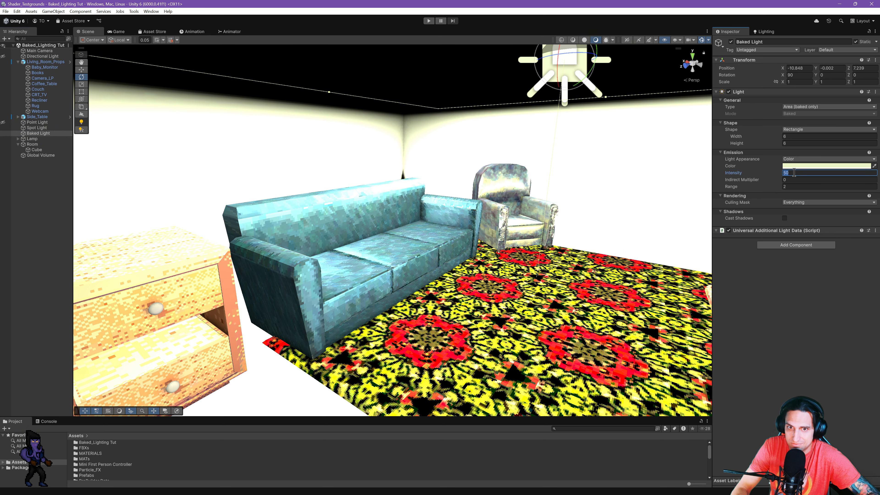
pyautogui.write('10')
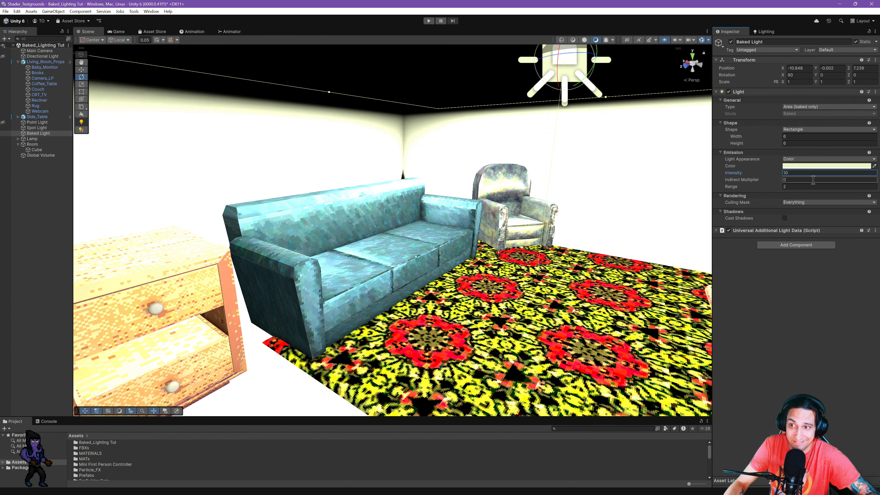
pyautogui.click(789, 186)
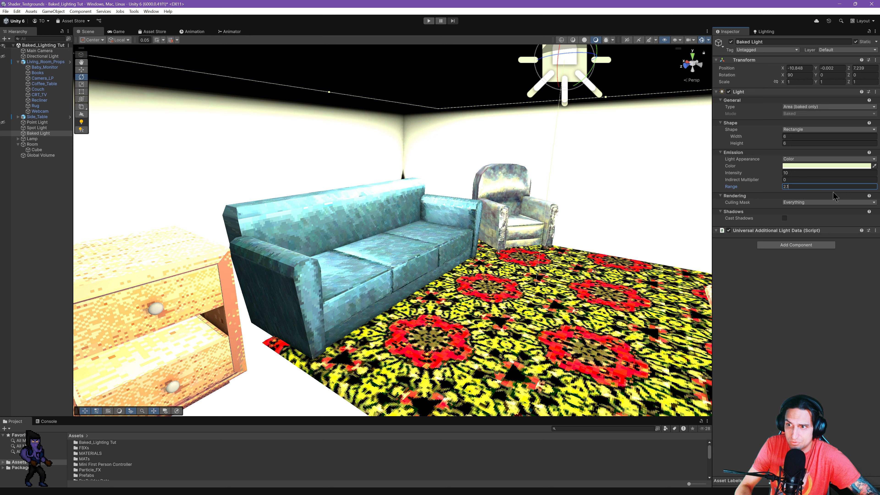
pyautogui.click(784, 218)
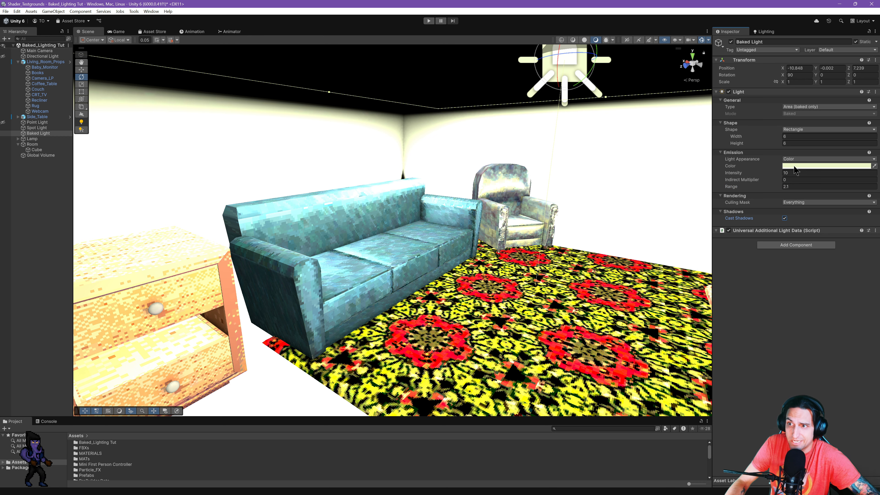
# - Set the rectangular Baked Light's width to 5 and its height to 5, and save the scene
pyautogui.click(786, 137)
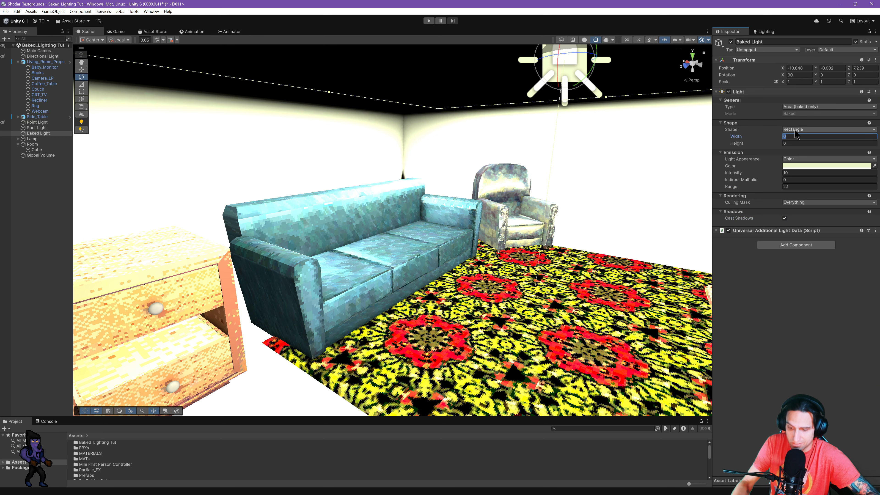
pyautogui.write('5')
pyautogui.press('Tab')
pyautogui.write('5')
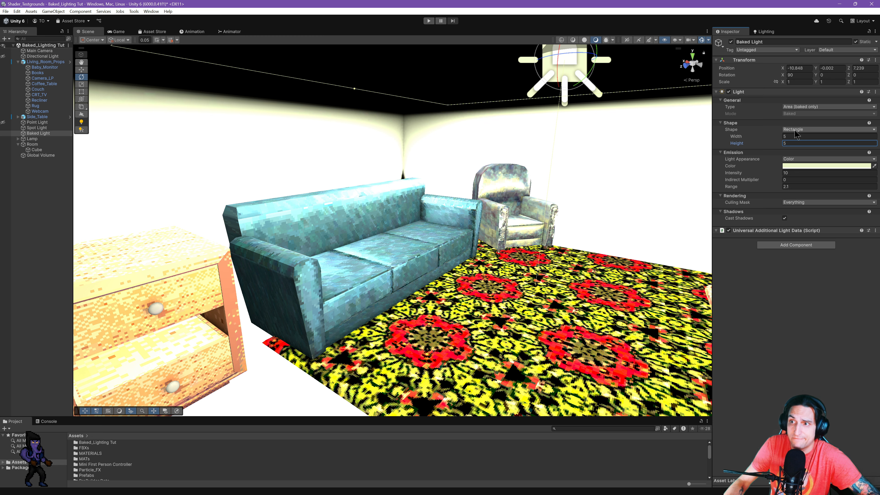
pyautogui.hotkey('ctrl', 's')
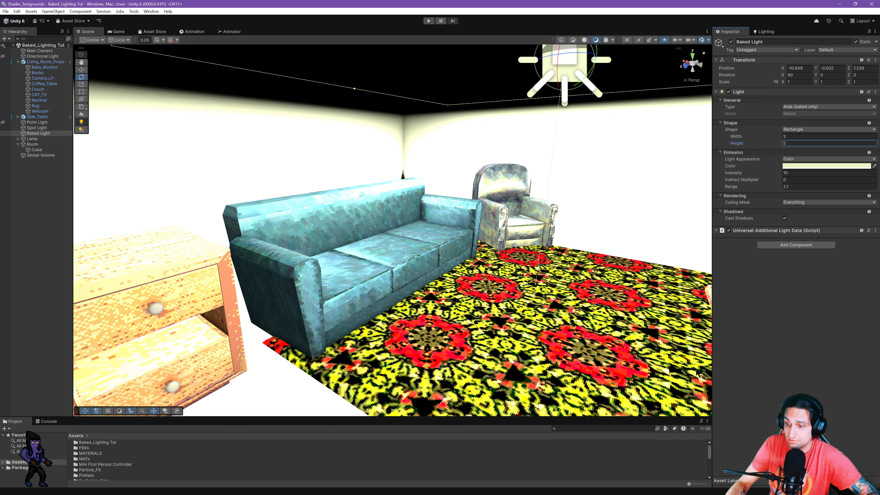
# - Generate the lighting again with the dimmer, shadow-casting area light and examine the furniture and walls
pyautogui.click(764, 32)
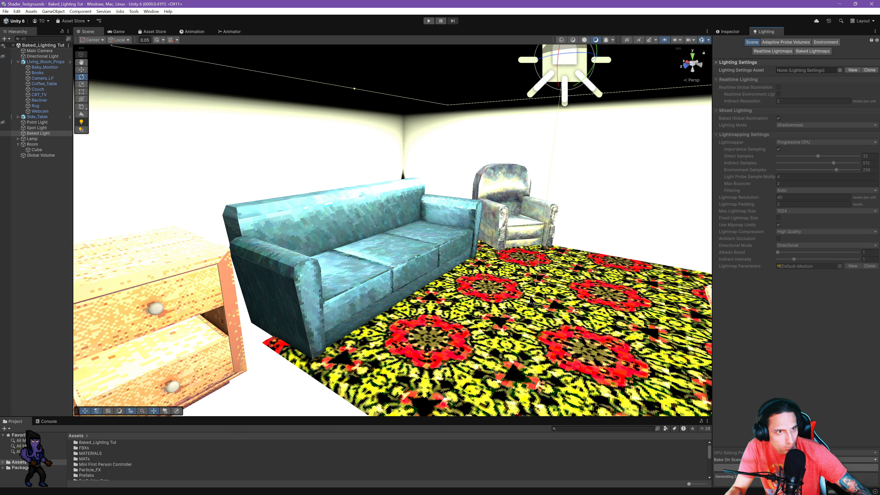
pyautogui.scroll(-4, 485, 305)
pyautogui.moveTo(442, 305); pyautogui.dragTo(419, 306, button='right')
pyautogui.press('w')
pyautogui.click(46, 216)
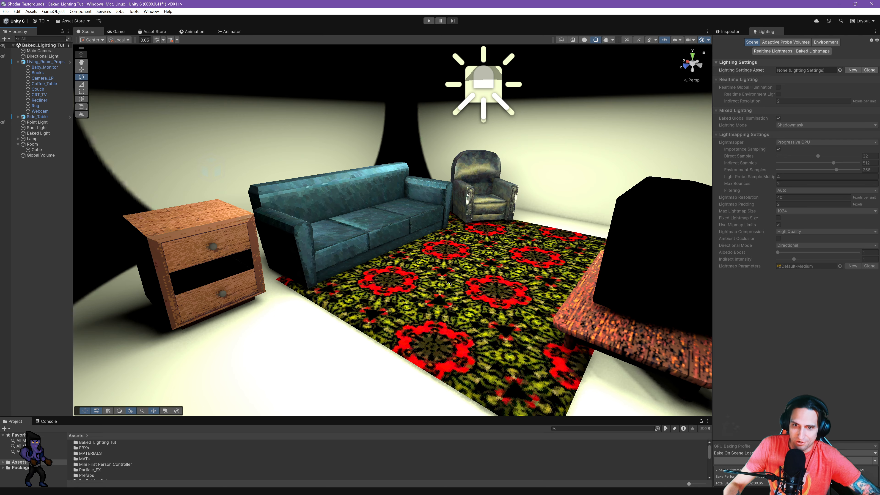
pyautogui.moveTo(447, 280); pyautogui.dragTo(475, 276, button='right')
pyautogui.click(736, 32)
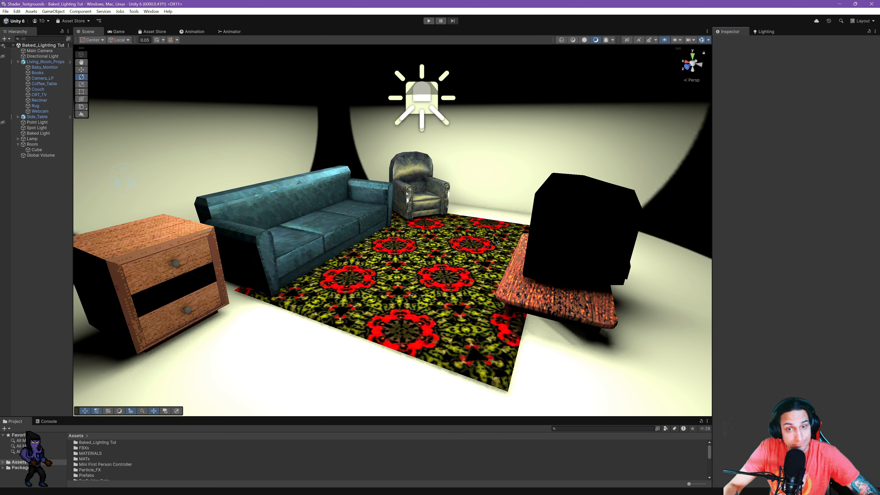
pyautogui.moveTo(494, 239); pyautogui.dragTo(471, 229, button='right')
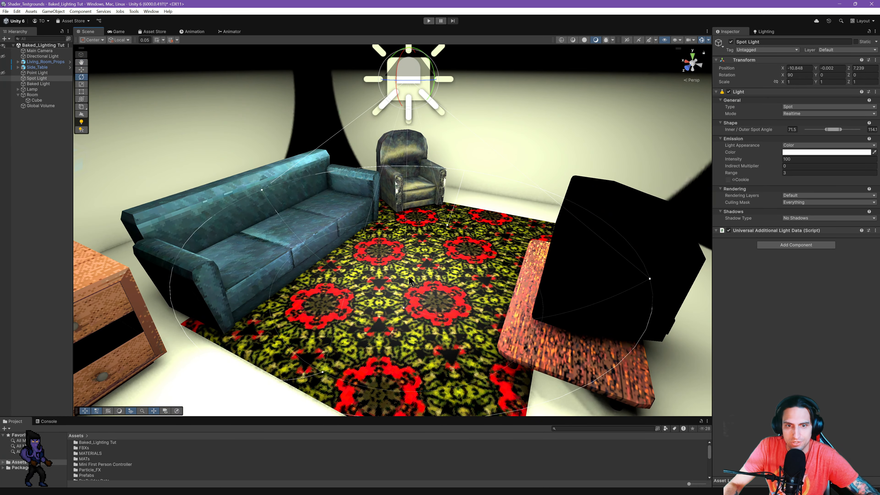
# - Lower the realtime Spot Light's intensity to about 57.04
pyautogui.moveTo(410, 280); pyautogui.dragTo(147, 173, button='right')
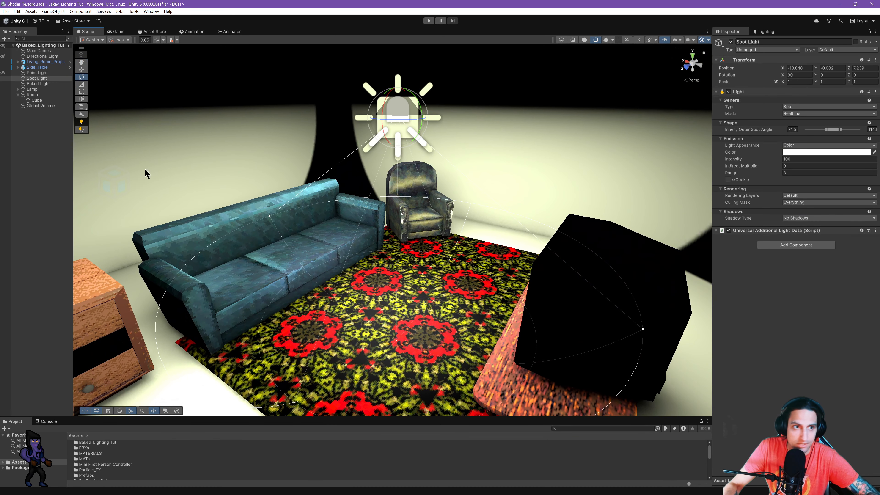
pyautogui.click(37, 79)
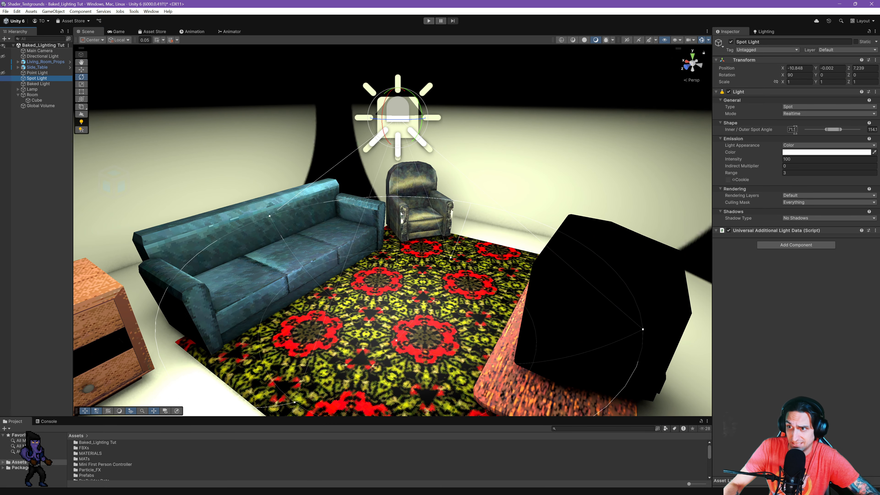
pyautogui.moveTo(773, 159); pyautogui.dragTo(763, 159)
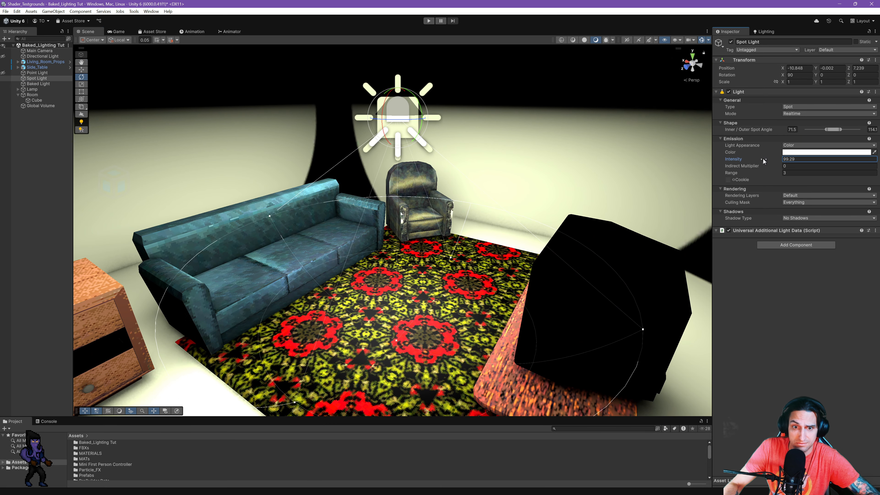
pyautogui.moveTo(498, 160); pyautogui.dragTo(254, 160)
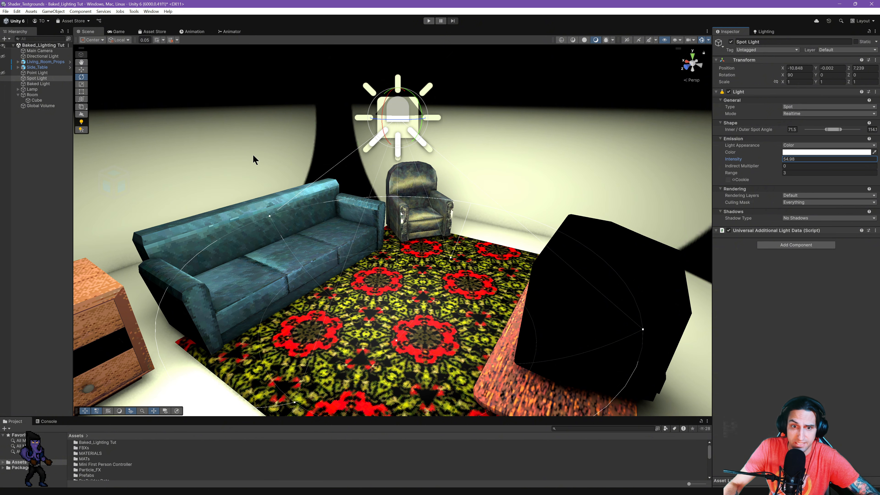
# - Examine the baked light and shadows on the couch, recliner, television and walls from several angles
pyautogui.keyDown('alt'); pyautogui.moveTo(412, 243); pyautogui.dragTo(391, 245); pyautogui.keyUp('alt')
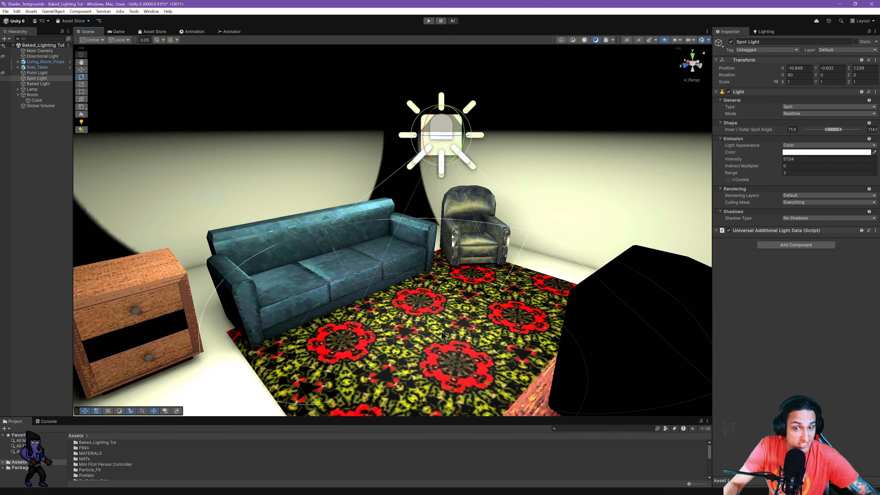
pyautogui.moveTo(445, 336); pyautogui.dragTo(372, 294, button='middle')
pyautogui.keyDown('alt'); pyautogui.moveTo(372, 293); pyautogui.dragTo(391, 296); pyautogui.keyUp('alt')
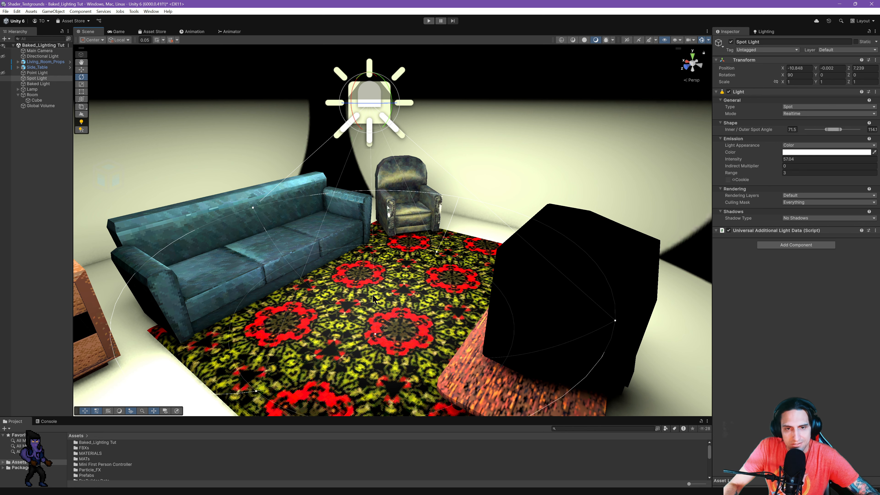
pyautogui.keyDown('alt'); pyautogui.moveTo(357, 324); pyautogui.dragTo(372, 315); pyautogui.keyUp('alt')
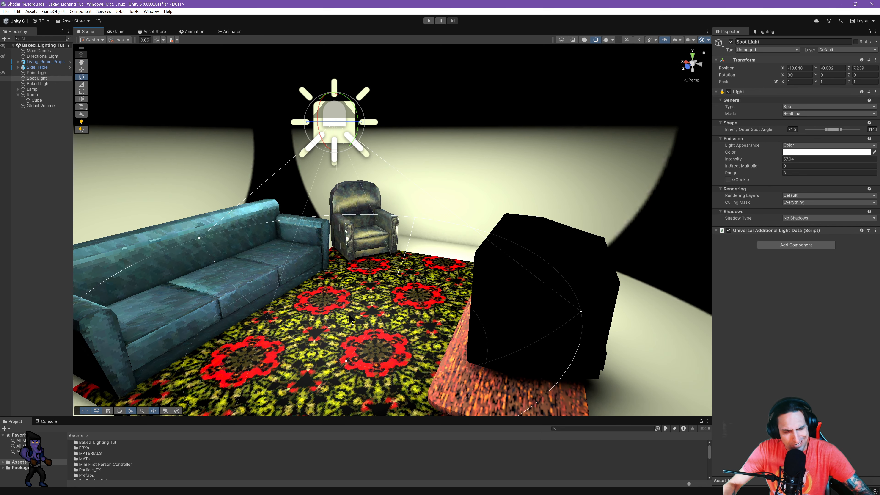
pyautogui.moveTo(314, 287); pyautogui.dragTo(493, 140, button='middle')
pyautogui.scroll(-2, 493, 141)
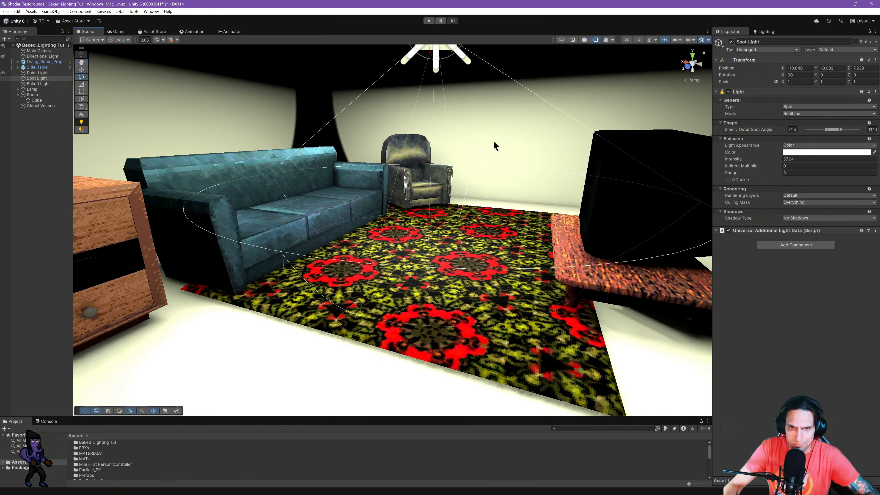
pyautogui.press('w')
pyautogui.moveTo(493, 141); pyautogui.dragTo(479, 206, button='right')
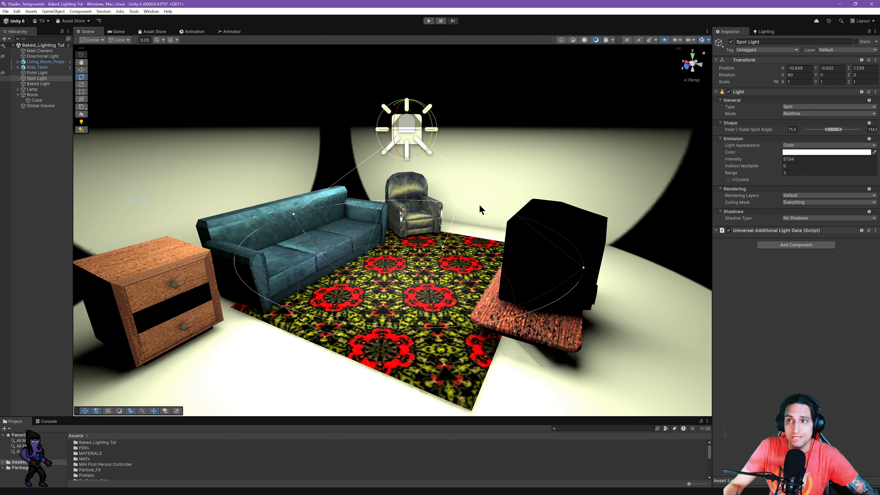
# - Check the Static setting of the Baked Light, Living_Room_Props, the side table and the room's Cube, and view the whole room
pyautogui.click(41, 159)
pyautogui.click(39, 84)
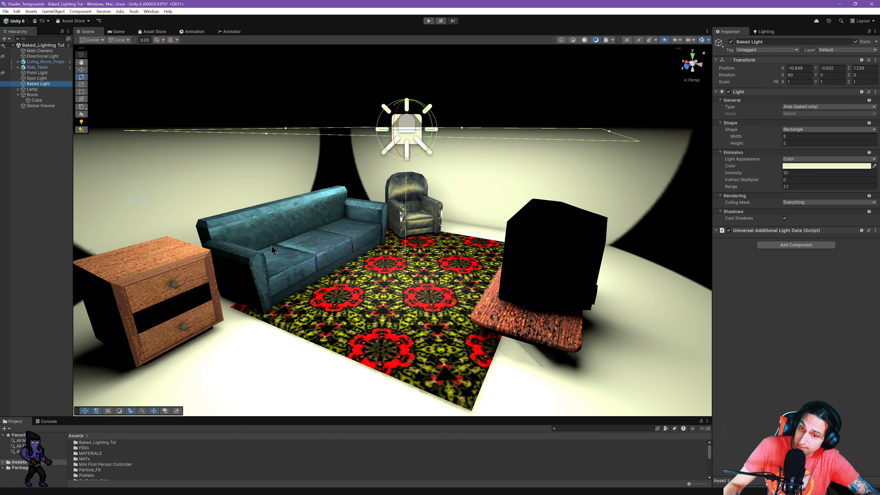
pyautogui.click(587, 249)
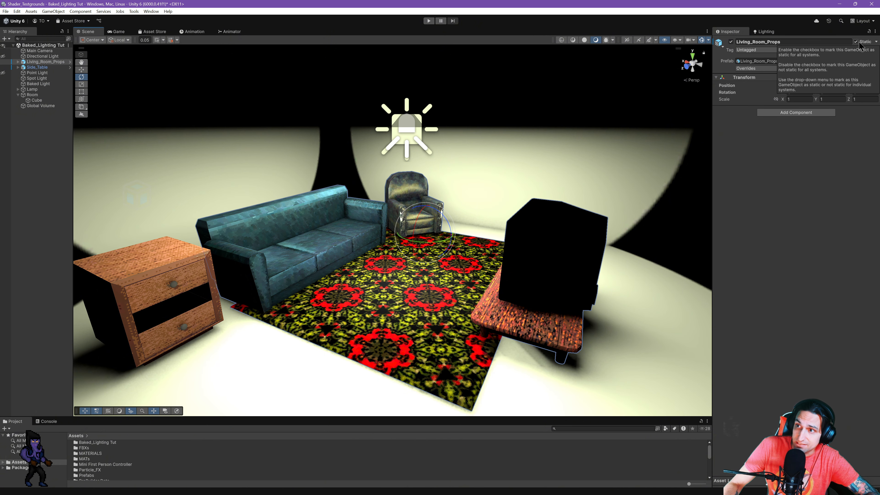
pyautogui.click(172, 277)
pyautogui.click(254, 157)
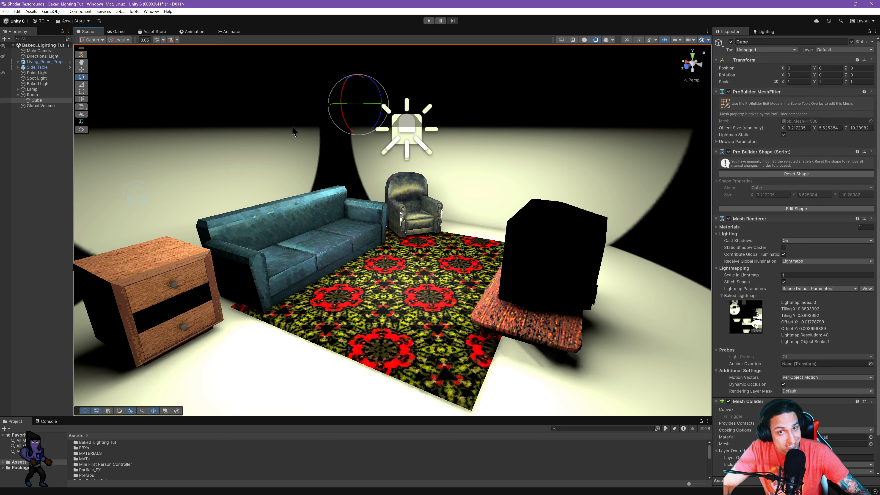
pyautogui.click(42, 172)
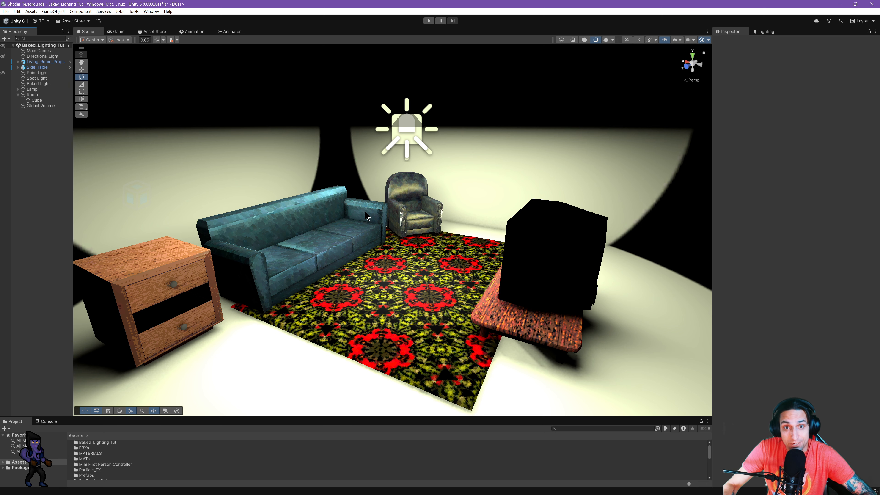
pyautogui.keyDown('alt'); pyautogui.moveTo(357, 262); pyautogui.dragTo(509, 211); pyautogui.keyUp('alt')
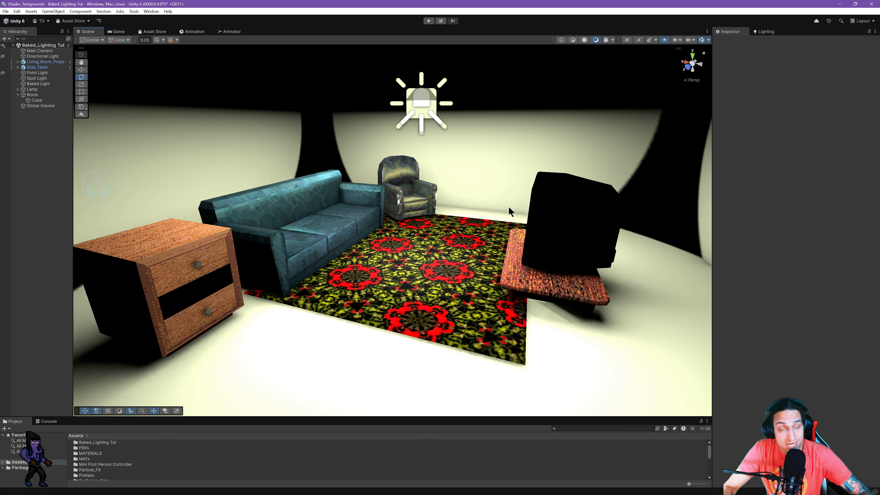